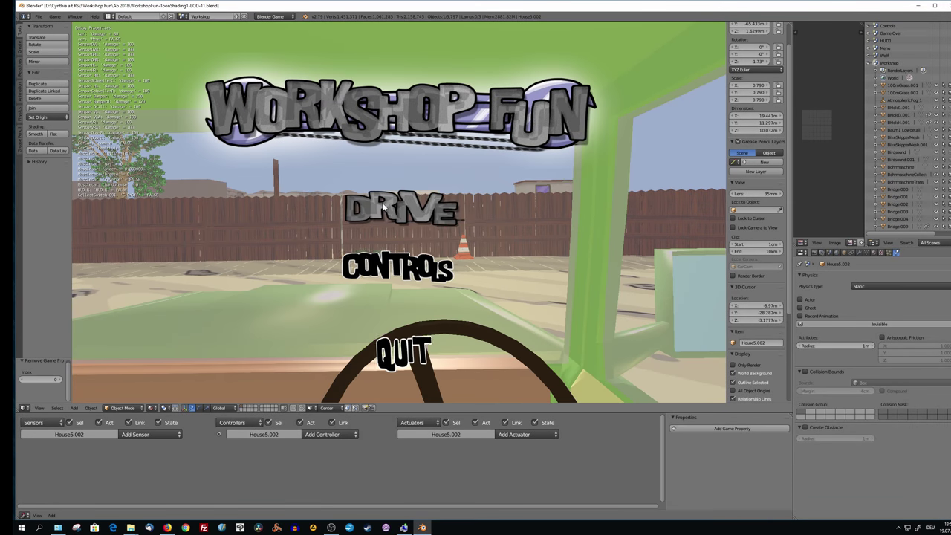
Step: Start the Drive game from the menu and switch to the external chase camera
{"action": "left_click", "coordinate": [382, 202]}
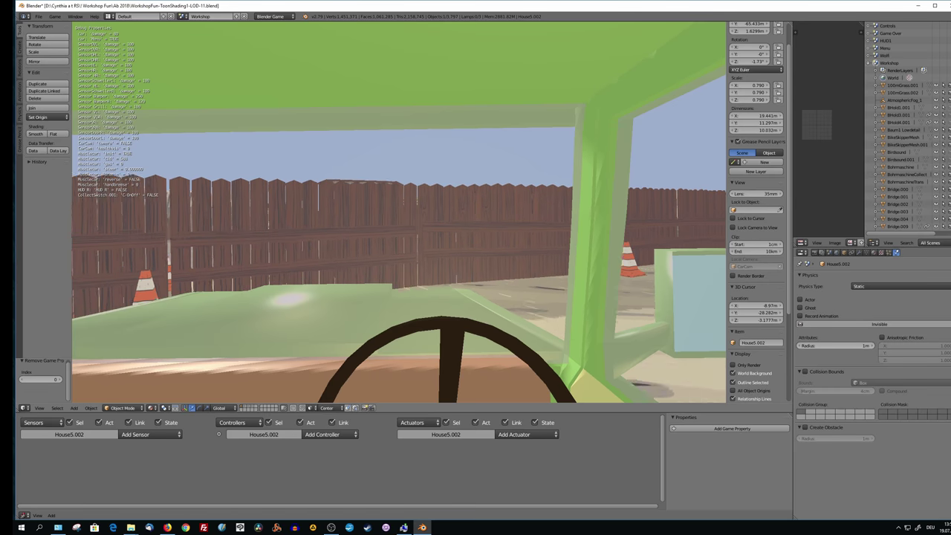
{"action": "key", "text": "c"}
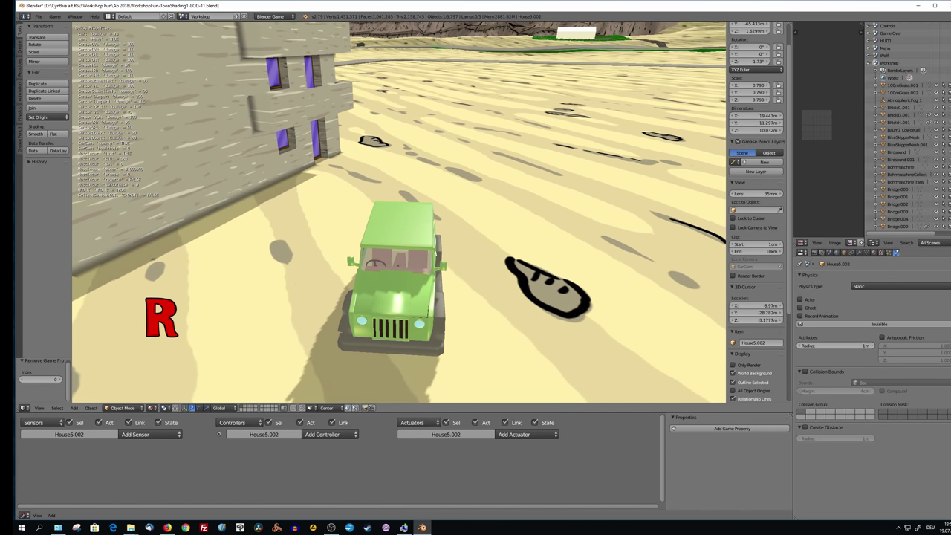
Step: End the game test run and view the house straight from above in Numpad 7 top view
{"action": "left_click", "coordinate": [401, 354]}
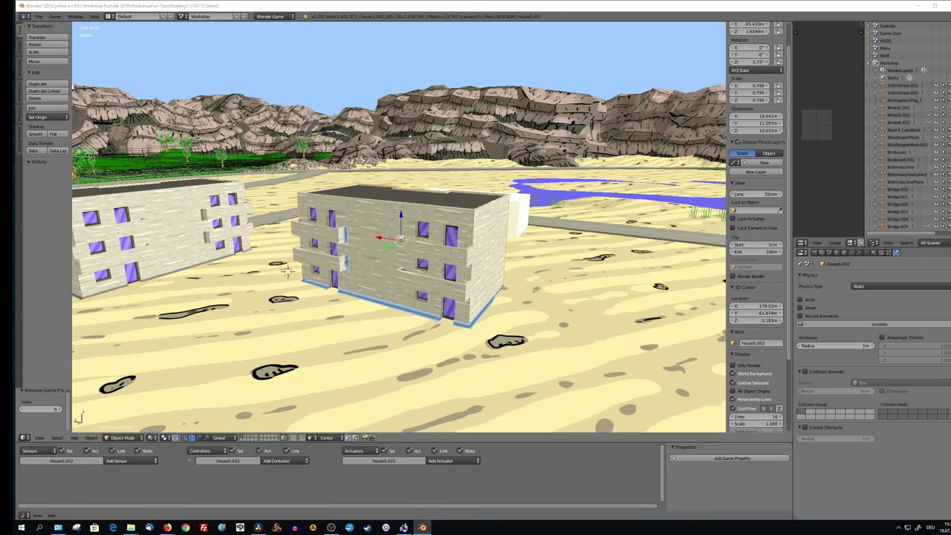
{"action": "scroll", "coordinate": [376, 233], "scroll_direction": "up", "scroll_amount": 1}
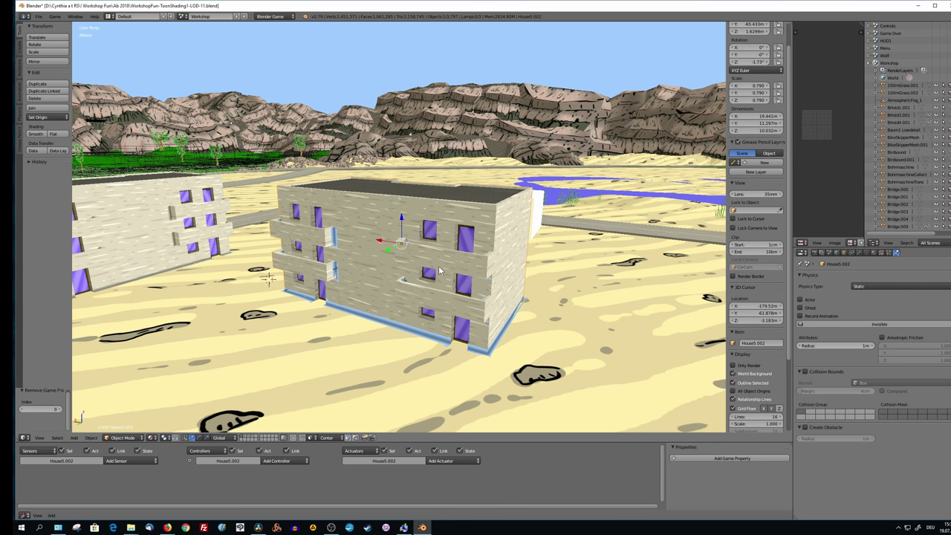
{"action": "middle_click_drag", "start_coordinate": [416, 275], "coordinate": [421, 312]}
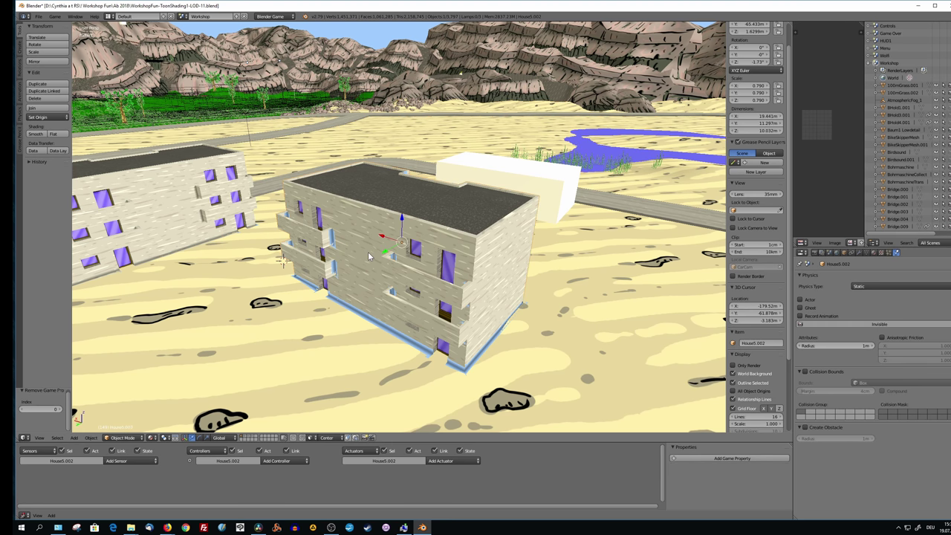
{"action": "mouse_move", "coordinate": [421, 265]}
{"action": "middle_mouse_down"}
{"action": "mouse_move", "coordinate": [401, 271]}
{"action": "mouse_move", "coordinate": [482, 307]}
{"action": "mouse_move", "coordinate": [442, 272]}
{"action": "middle_mouse_up"}
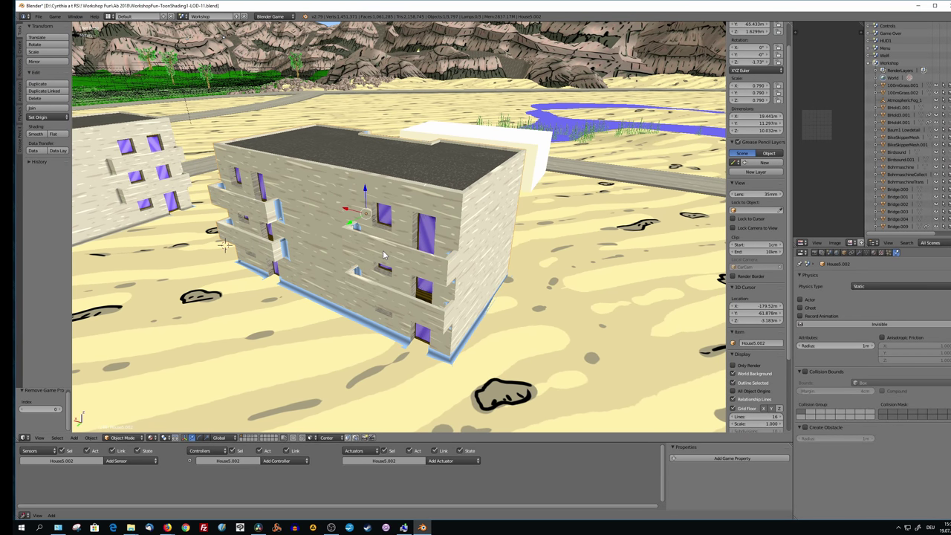
{"action": "key", "text": "KP_7"}
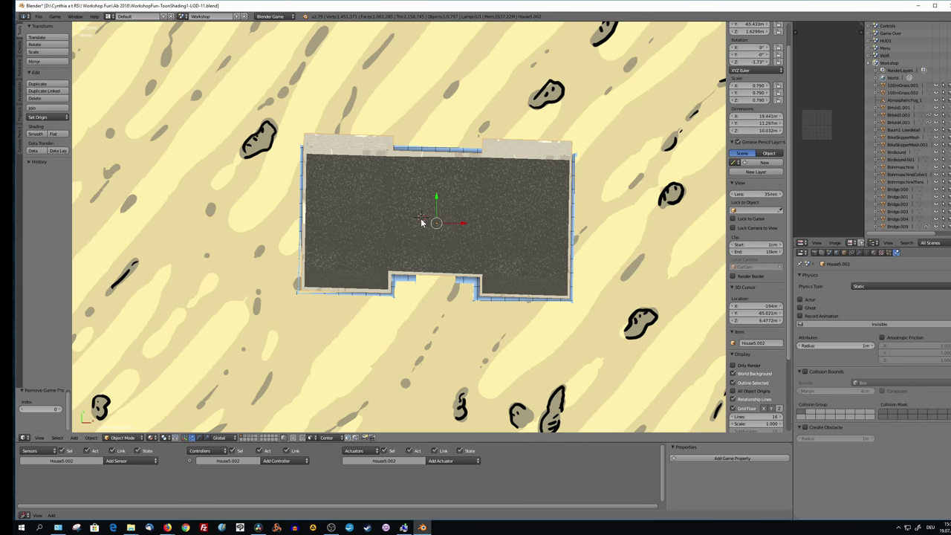
Step: Add a cube over the house, scale it to 6.308, rotate 1.41°, enlarge it to about 8.99, and enter Edit Mode
{"action": "key", "text": "shift+a"}
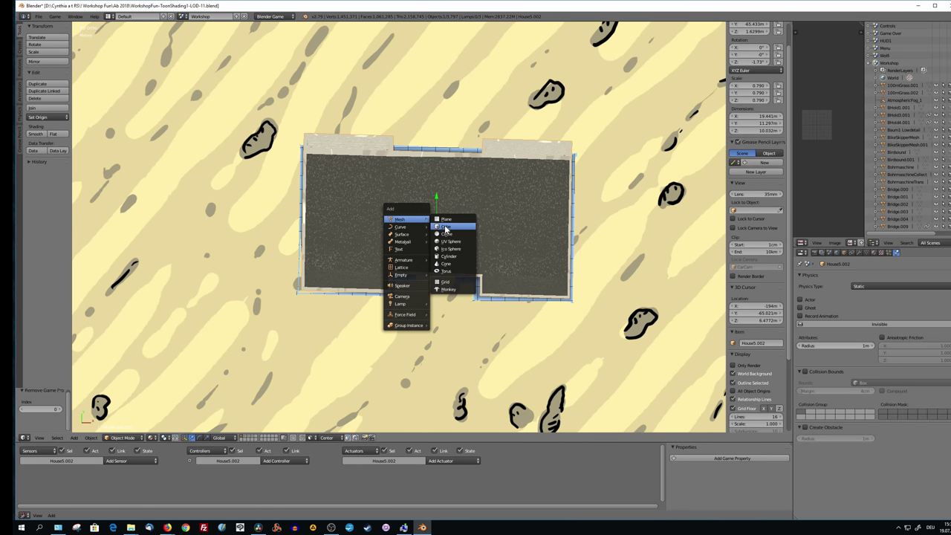
{"action": "left_click", "coordinate": [445, 227]}
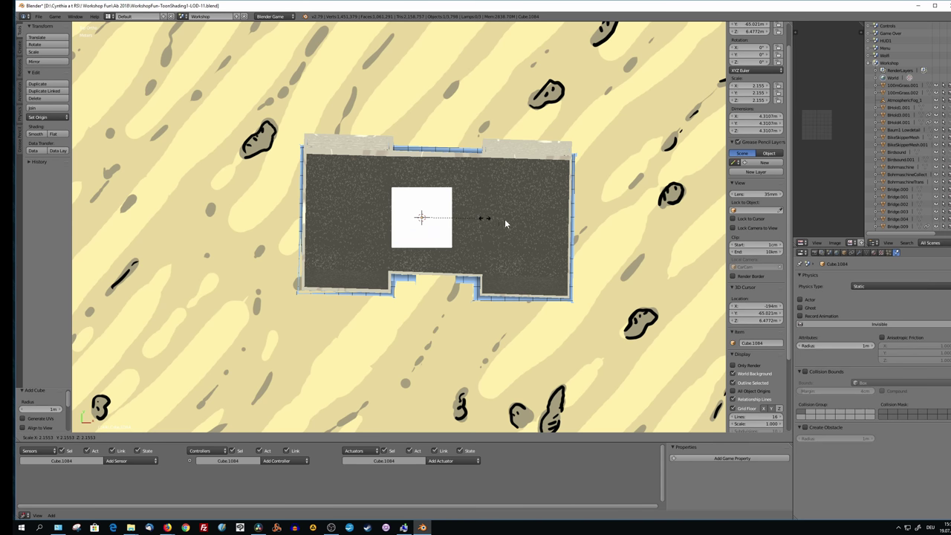
{"action": "left_click", "coordinate": [574, 218]}
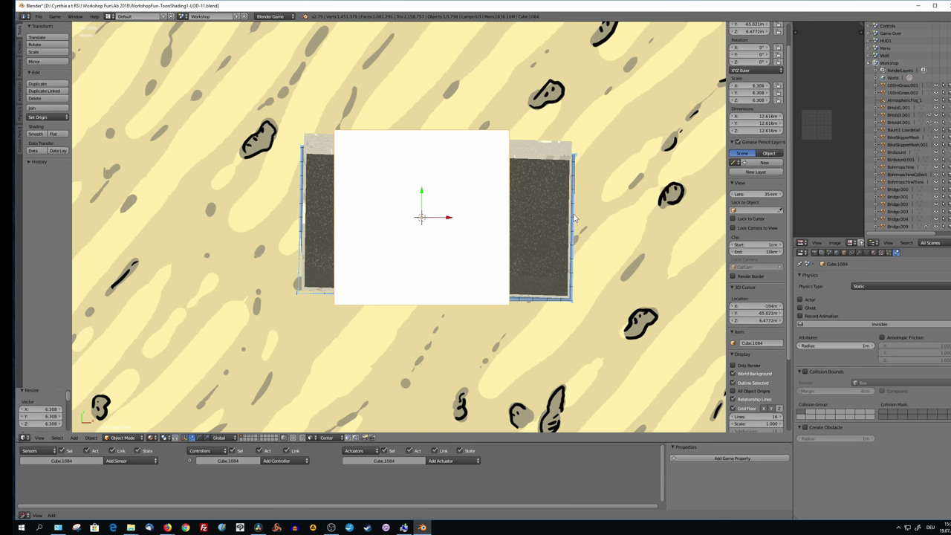
{"action": "left_click", "coordinate": [578, 126]}
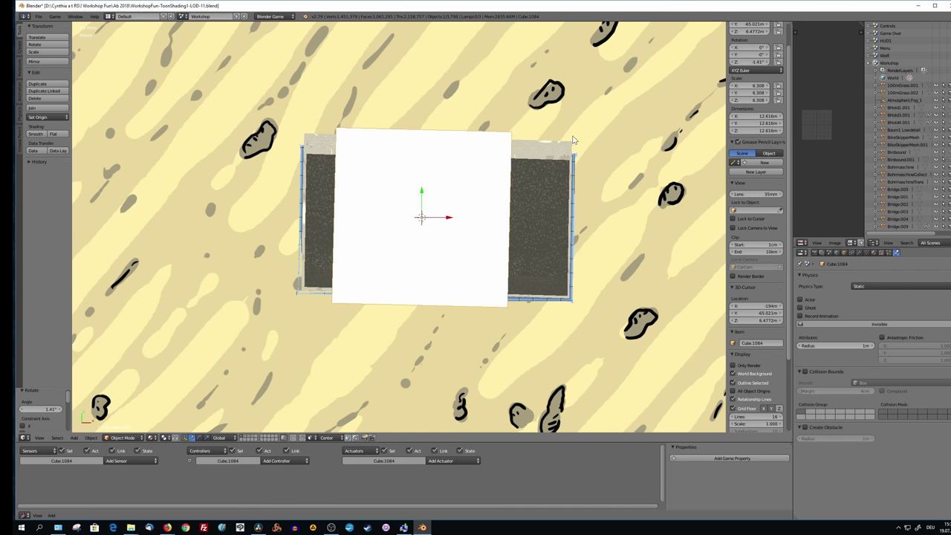
{"action": "key", "text": "s"}
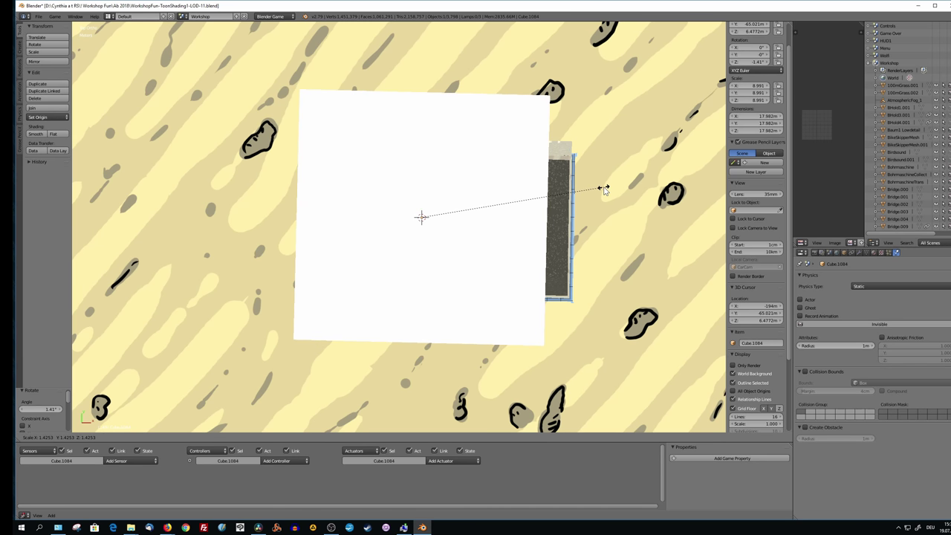
{"action": "left_click", "coordinate": [607, 190]}
{"action": "key", "text": "Tab"}
Step: Push one side face of the cube outward and lower its top face by 7.47 m
{"action": "middle_click_drag", "start_coordinate": [594, 212], "coordinate": [528, 206]}
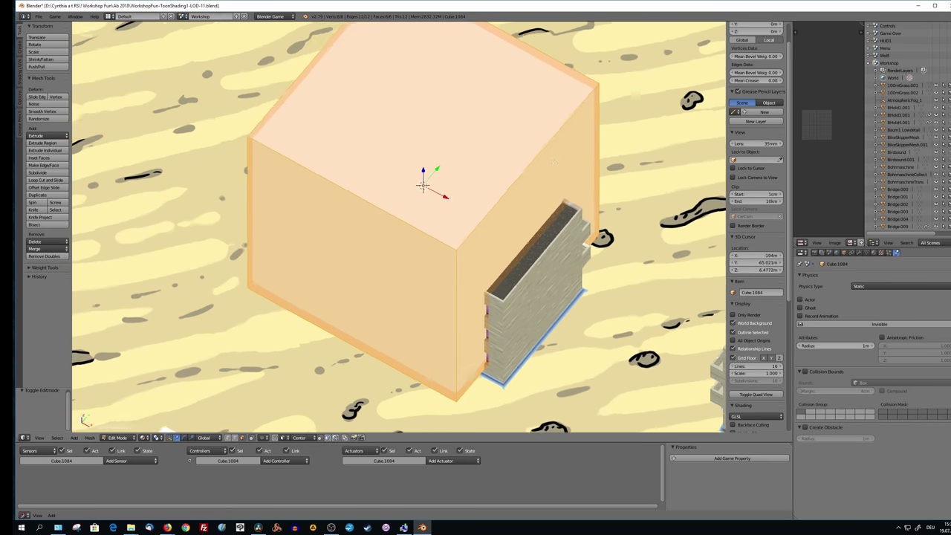
{"action": "scroll", "coordinate": [529, 207], "scroll_direction": "up", "scroll_amount": 2}
{"action": "right_click", "coordinate": [528, 206]}
{"action": "left_click_drag", "start_coordinate": [547, 249], "coordinate": [569, 262]}
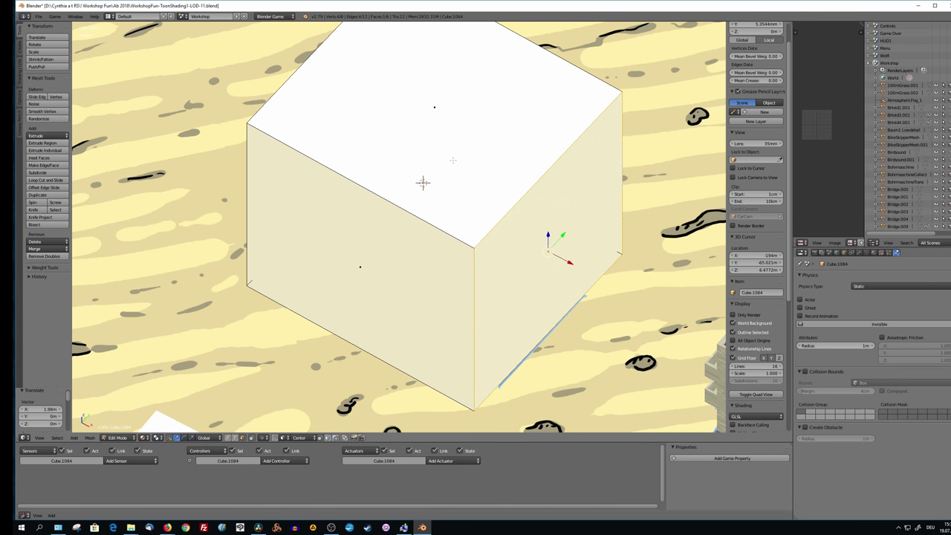
{"action": "key", "text": "g"}
{"action": "key", "text": "z"}
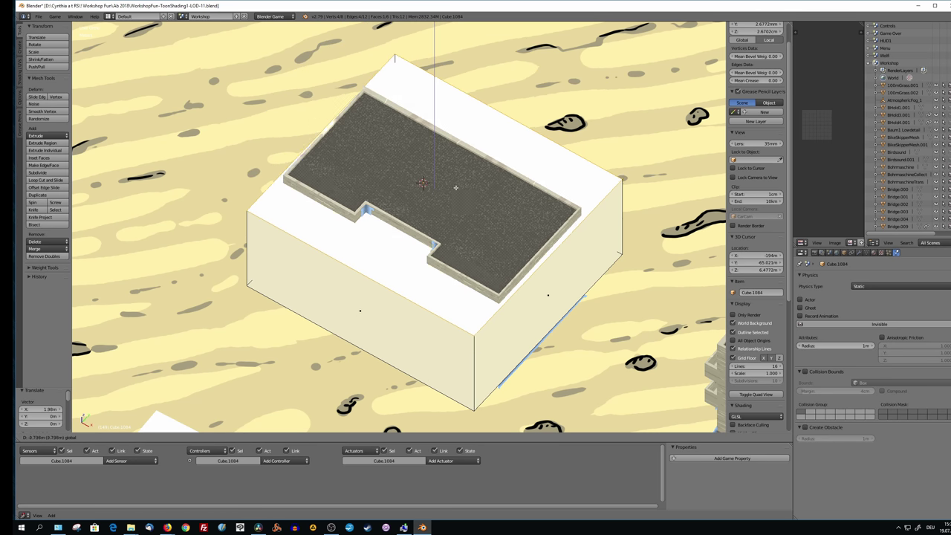
{"action": "left_click", "coordinate": [423, 182]}
{"action": "middle_click_drag", "start_coordinate": [423, 181], "coordinate": [425, 152]}
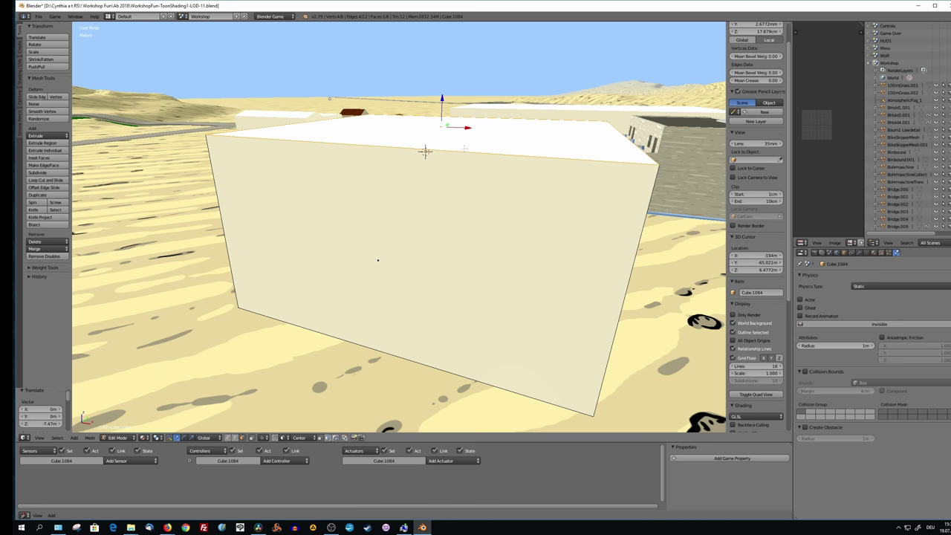
Step: Return to Object Mode and undo back to a 20.18 × 18.25 × 7.06 m box capping the house
{"action": "key", "text": "Tab"}
{"action": "key", "text": "ctrl+z"}
{"action": "key", "text": "ctrl+z"}
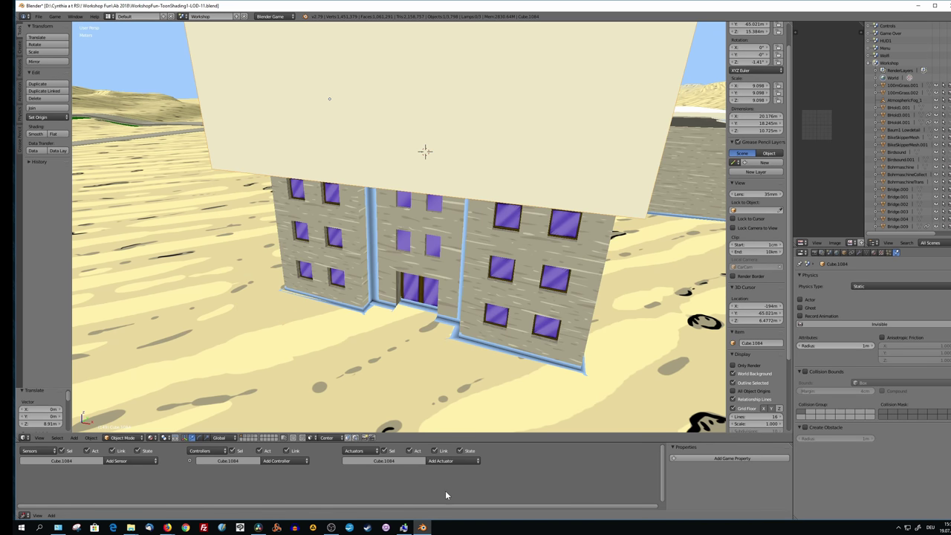
{"action": "middle_click_drag", "start_coordinate": [425, 151], "coordinate": [421, 153]}
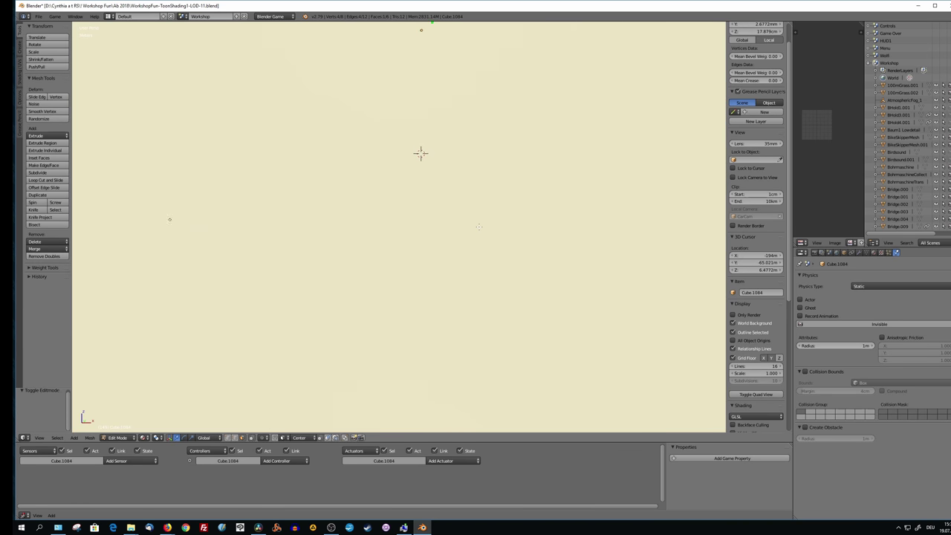
{"action": "scroll", "coordinate": [421, 153], "scroll_direction": "down", "scroll_amount": 5}
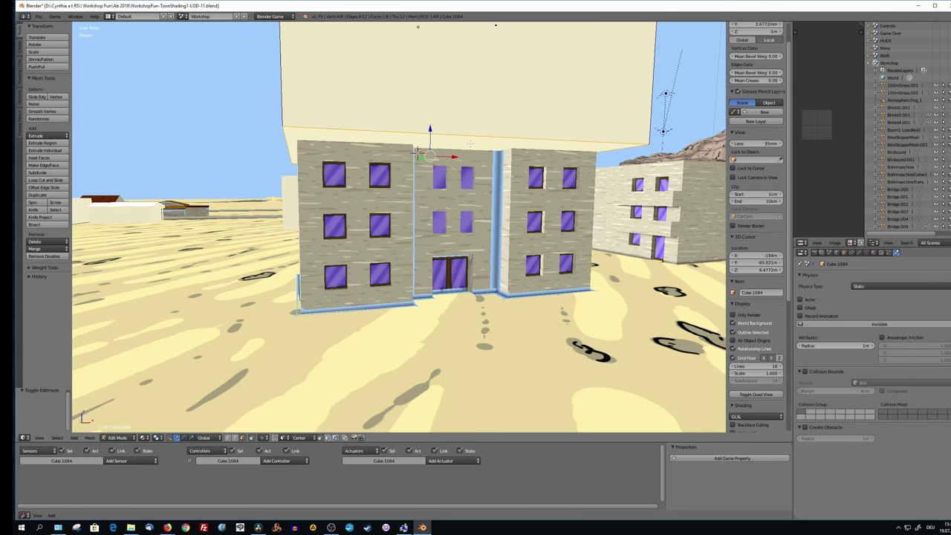
{"action": "key", "text": "ctrl+z"}
{"action": "key", "text": "ctrl+z"}
{"action": "key", "text": "ctrl+z"}
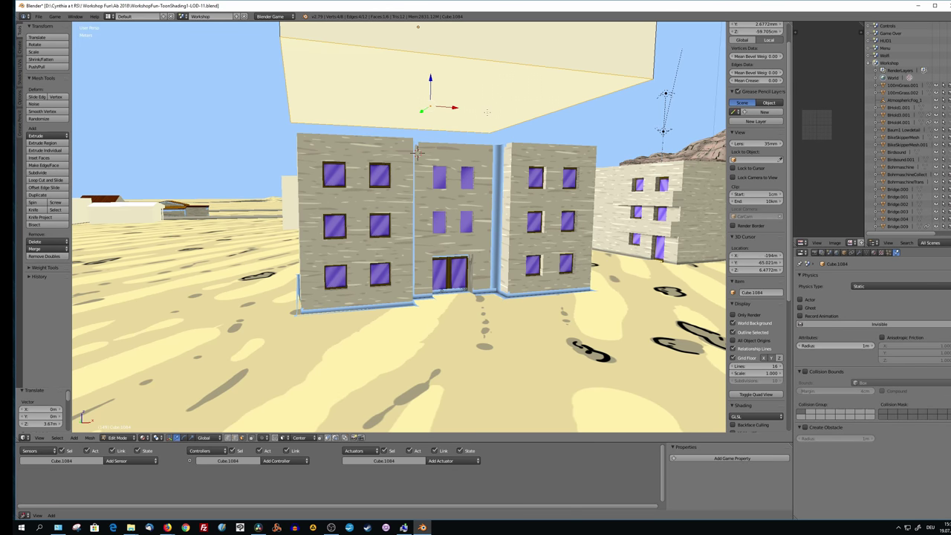
{"action": "mouse_move", "coordinate": [417, 152]}
{"action": "middle_mouse_down"}
{"action": "mouse_move", "coordinate": [479, 145]}
{"action": "mouse_move", "coordinate": [583, 278]}
{"action": "mouse_move", "coordinate": [593, 277]}
{"action": "middle_mouse_up"}
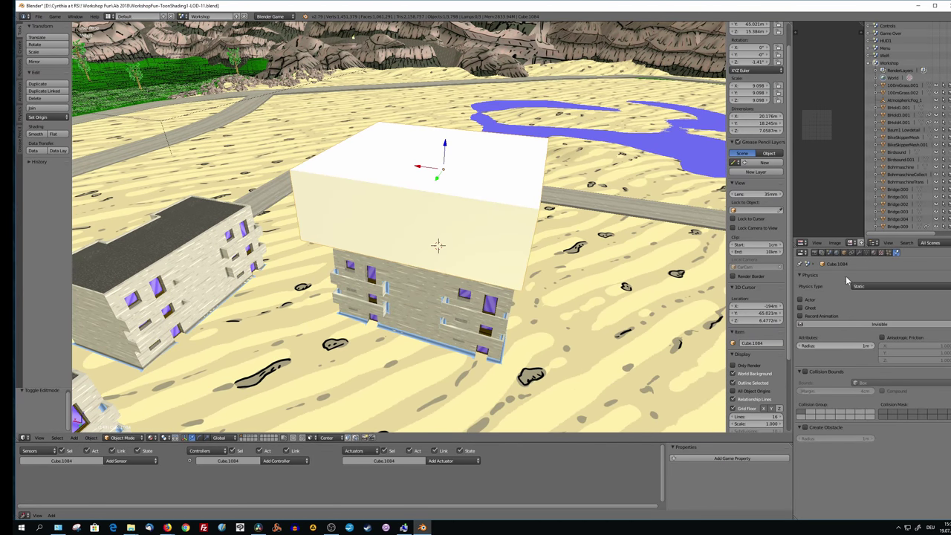
Step: Give the box a new cameracollider2 material with Z Transparency and alpha lowered to 0
{"action": "left_click", "coordinate": [873, 254]}
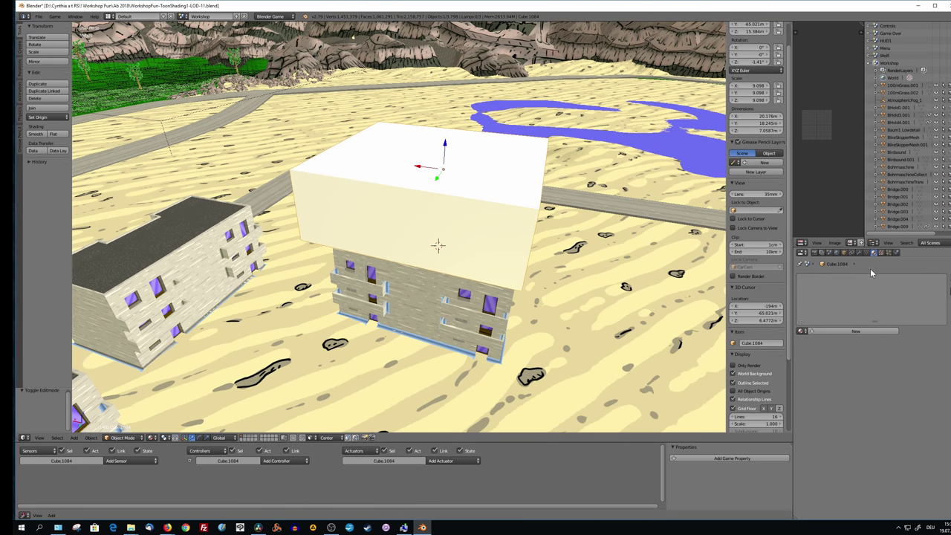
{"action": "left_click", "coordinate": [838, 330]}
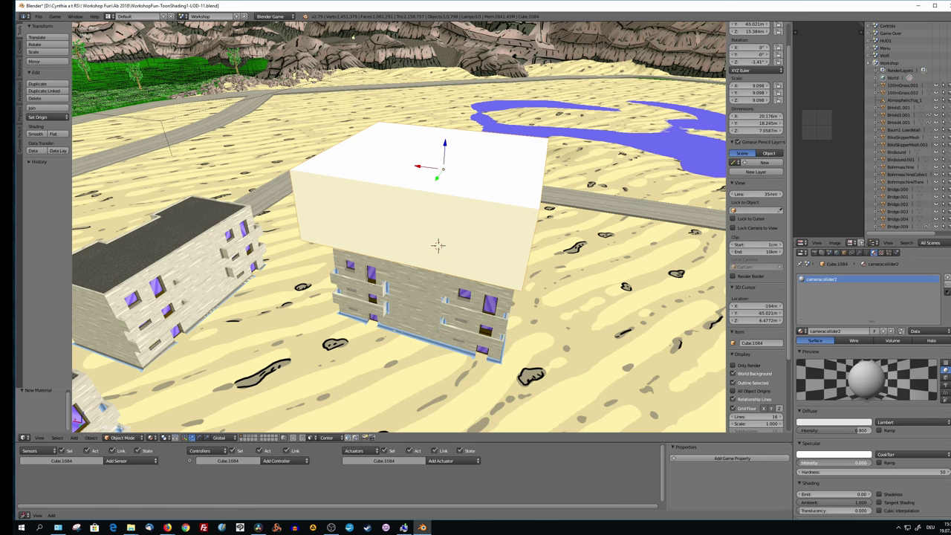
{"action": "scroll", "coordinate": [873, 387], "scroll_direction": "down", "scroll_amount": 3}
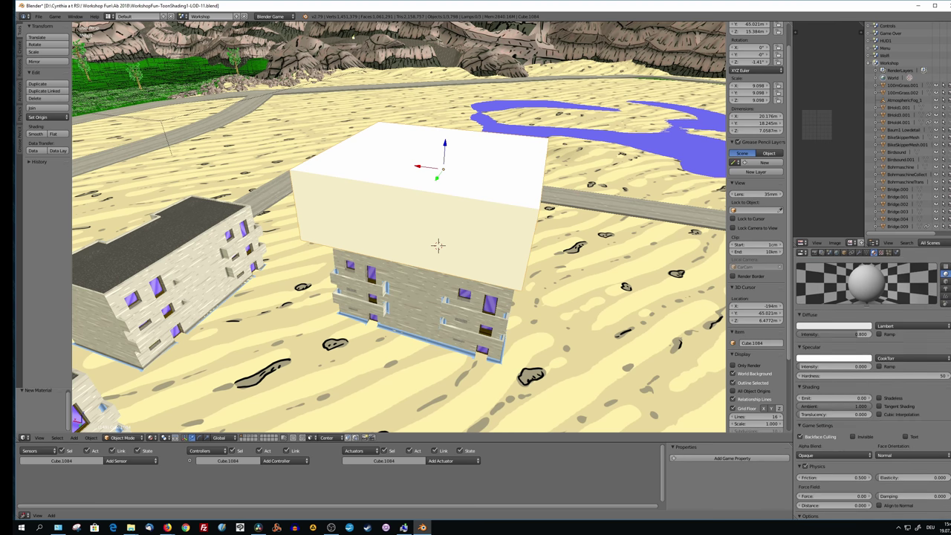
{"action": "scroll", "coordinate": [873, 387], "scroll_direction": "down", "scroll_amount": 3}
{"action": "scroll", "coordinate": [873, 387], "scroll_direction": "down", "scroll_amount": 3}
{"action": "scroll", "coordinate": [873, 386], "scroll_direction": "down", "scroll_amount": 3}
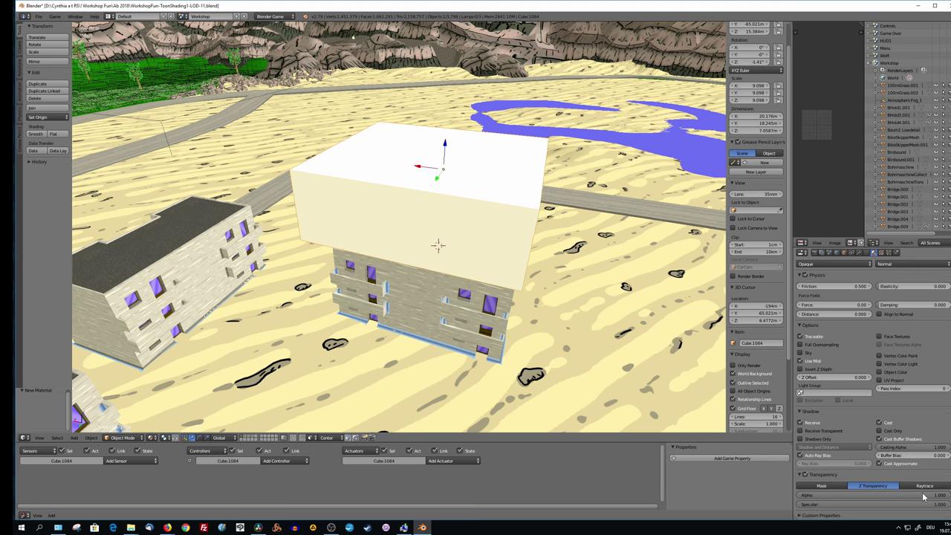
{"action": "left_click_drag", "start_coordinate": [932, 497], "coordinate": [877, 498]}
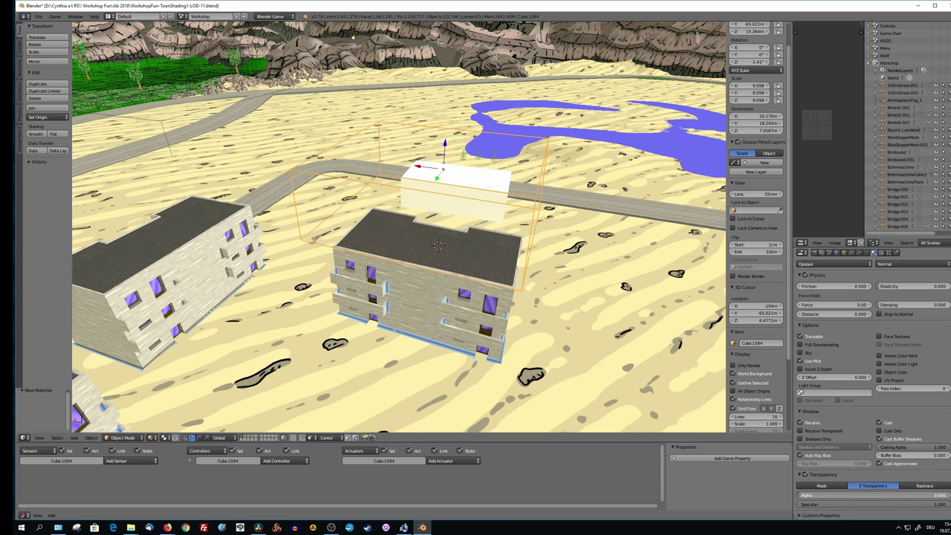
{"action": "scroll", "coordinate": [873, 387], "scroll_direction": "up", "scroll_amount": 5}
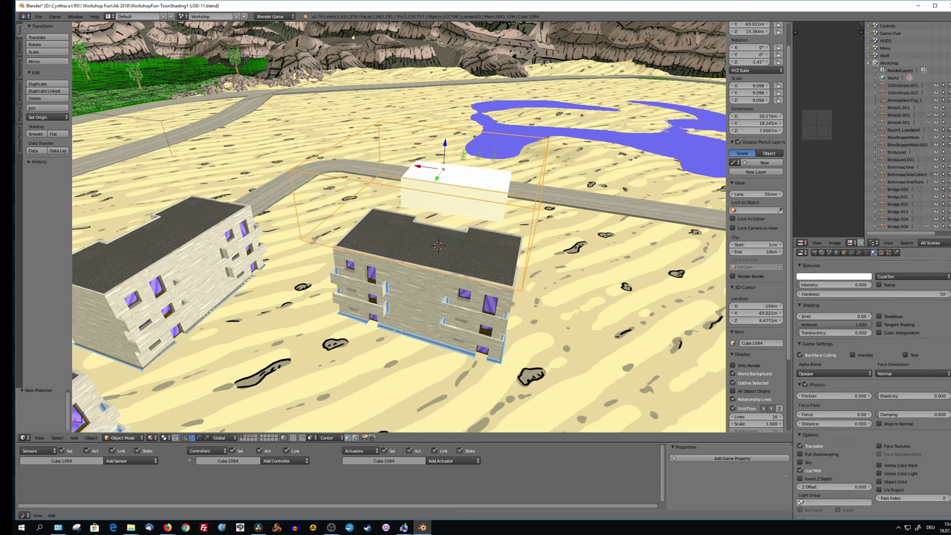
{"action": "scroll", "coordinate": [873, 386], "scroll_direction": "up", "scroll_amount": 5}
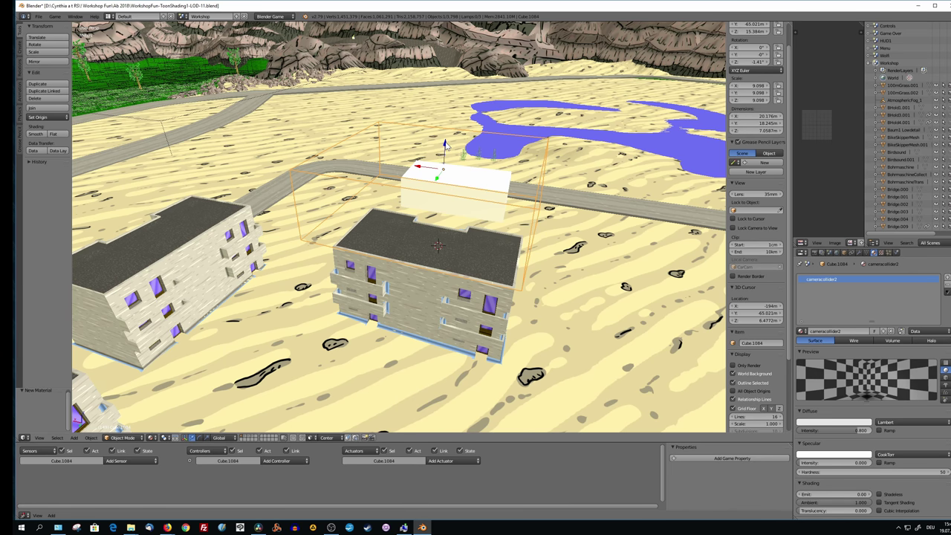
Step: Lower the collider box along Z, then in Edit Mode shift its geometry along Y
{"action": "left_click_drag", "start_coordinate": [445, 145], "coordinate": [446, 152]}
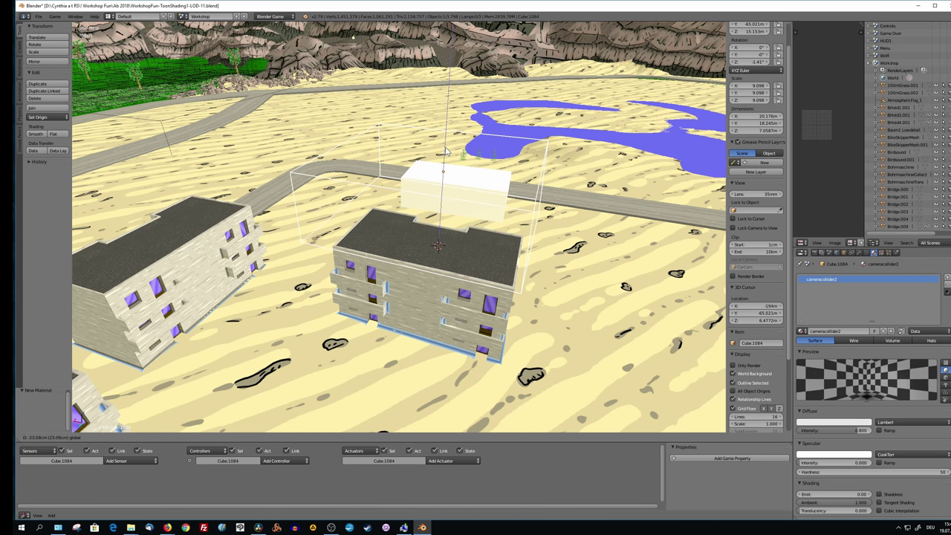
{"action": "left_click", "coordinate": [443, 219]}
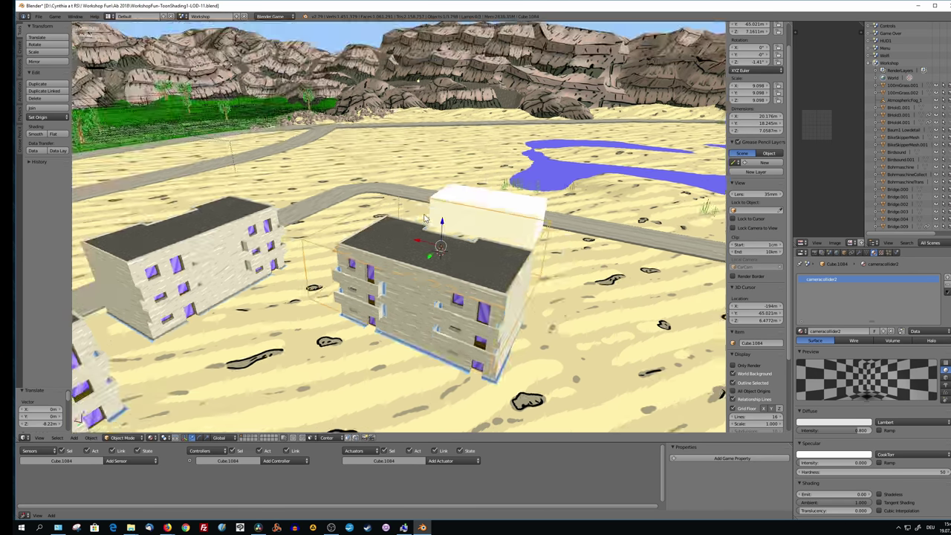
{"action": "mouse_move", "coordinate": [444, 219]}
{"action": "middle_mouse_down"}
{"action": "mouse_move", "coordinate": [410, 244]}
{"action": "mouse_move", "coordinate": [456, 260]}
{"action": "middle_mouse_up"}
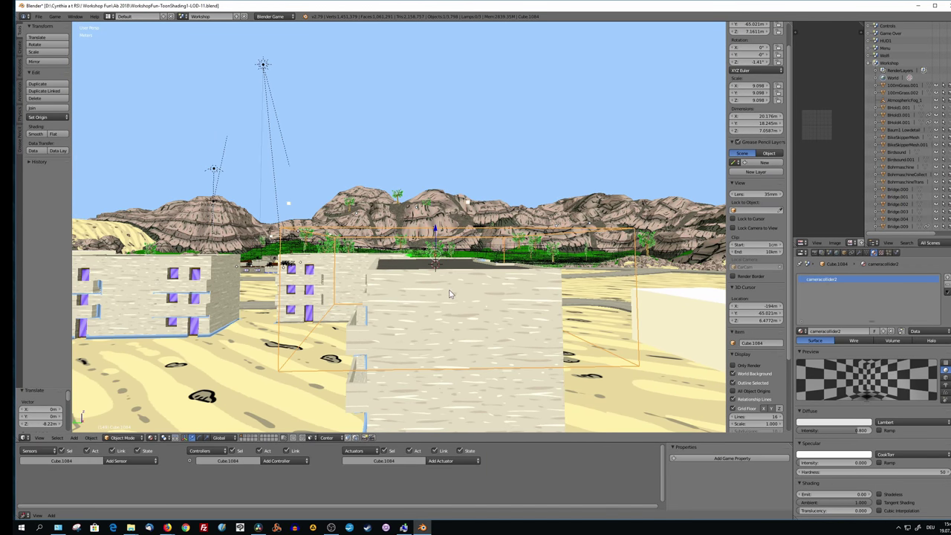
{"action": "left_click_drag", "start_coordinate": [449, 236], "coordinate": [453, 256]}
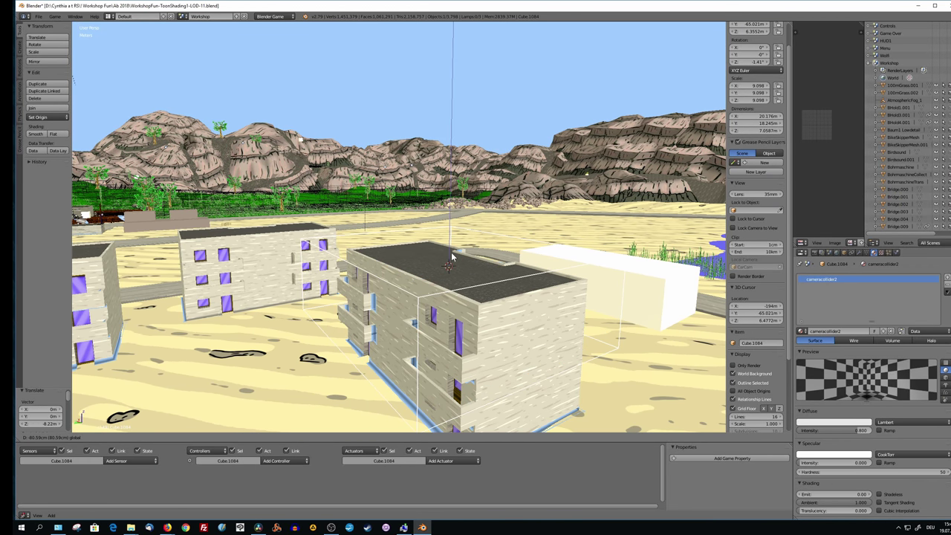
{"action": "key", "text": "Tab"}
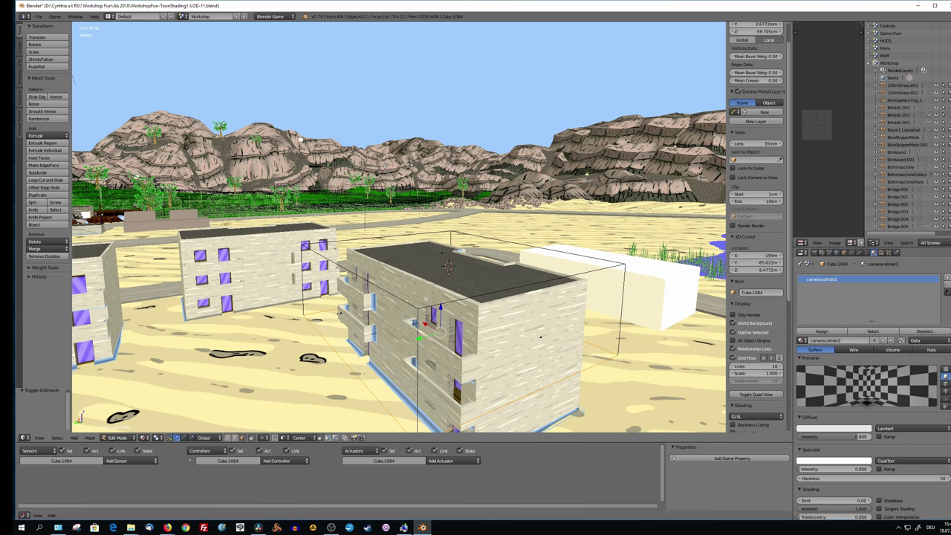
{"action": "key", "text": "g"}
{"action": "key", "text": "y"}
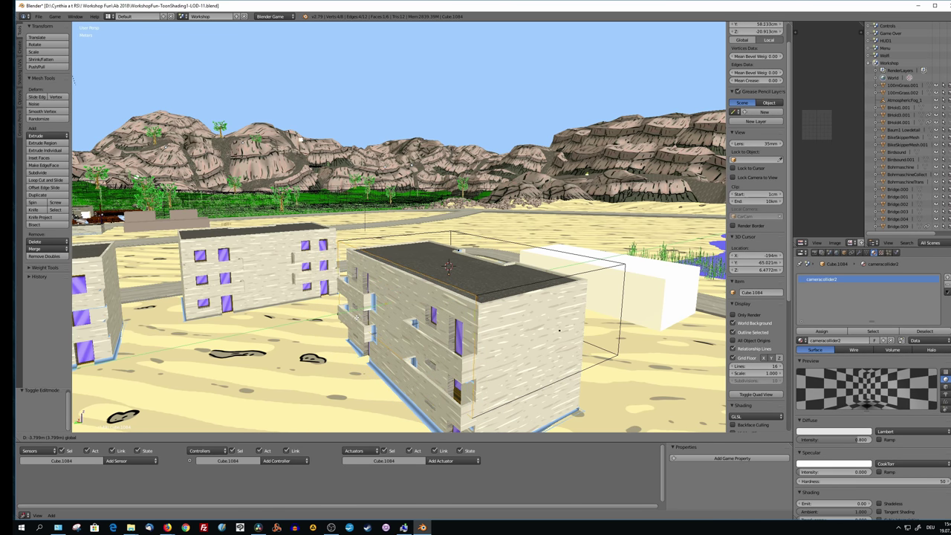
{"action": "left_click", "coordinate": [449, 266]}
Step: Move a vertical edge onto the building's corner and lower the selection by 95.5 cm
{"action": "mouse_move", "coordinate": [449, 266]}
{"action": "middle_mouse_down"}
{"action": "mouse_move", "coordinate": [438, 259]}
{"action": "mouse_move", "coordinate": [460, 272]}
{"action": "mouse_move", "coordinate": [440, 257]}
{"action": "mouse_move", "coordinate": [411, 268]}
{"action": "middle_mouse_up"}
{"action": "right_click", "coordinate": [544, 311]}
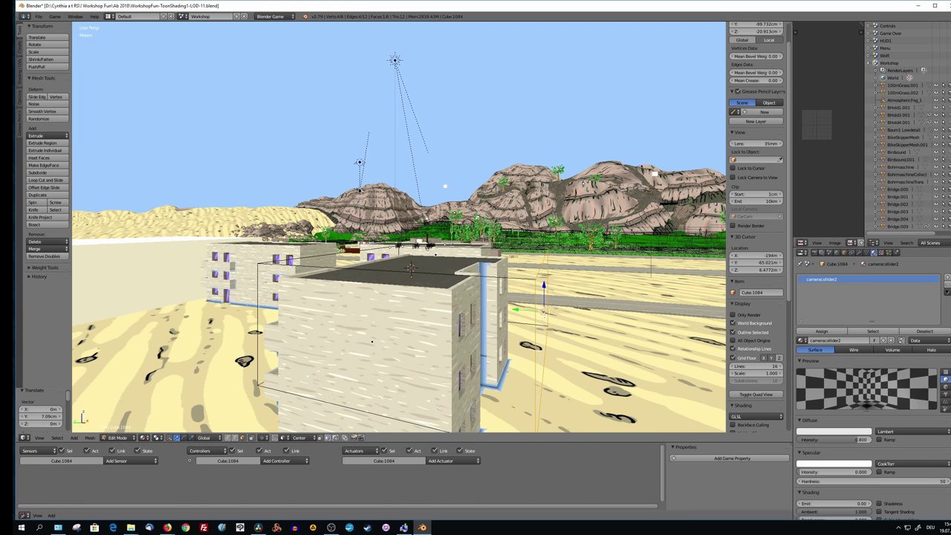
{"action": "key", "text": "g"}
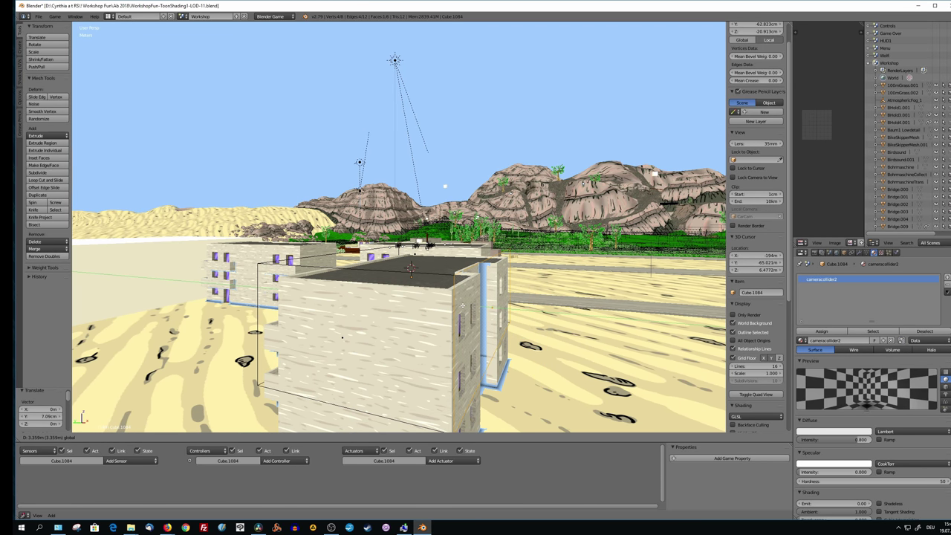
{"action": "left_click", "coordinate": [461, 306]}
{"action": "mouse_move", "coordinate": [461, 306]}
{"action": "middle_mouse_down"}
{"action": "mouse_move", "coordinate": [472, 320]}
{"action": "mouse_move", "coordinate": [432, 337]}
{"action": "mouse_move", "coordinate": [434, 318]}
{"action": "middle_mouse_up"}
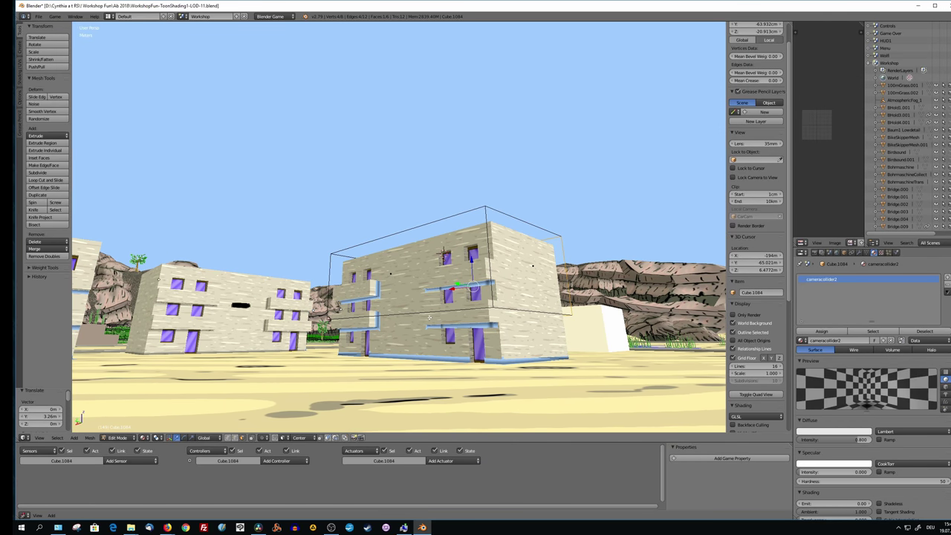
{"action": "key", "text": "g"}
{"action": "key", "text": "z"}
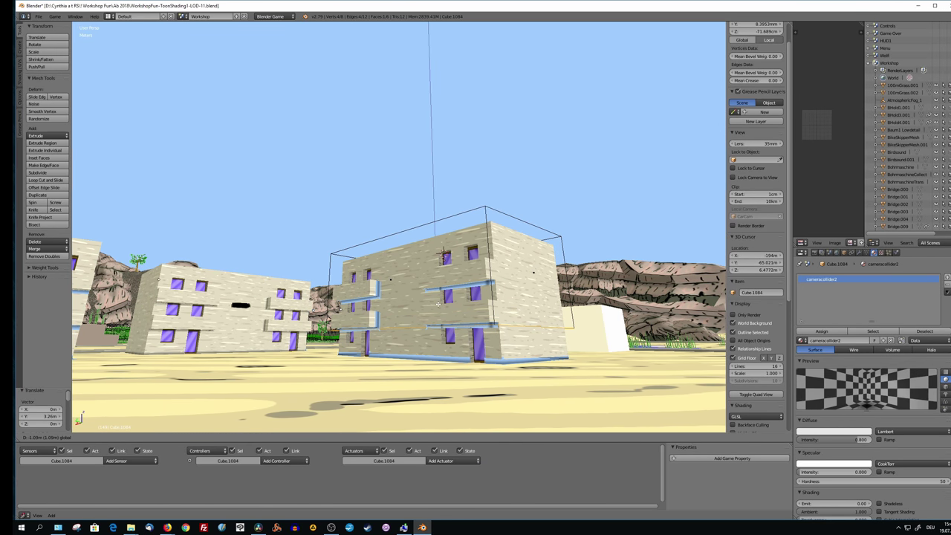
{"action": "left_click", "coordinate": [438, 300]}
{"action": "mouse_move", "coordinate": [438, 300]}
{"action": "middle_mouse_down"}
{"action": "mouse_move", "coordinate": [430, 306]}
{"action": "mouse_move", "coordinate": [459, 290]}
{"action": "middle_mouse_up"}
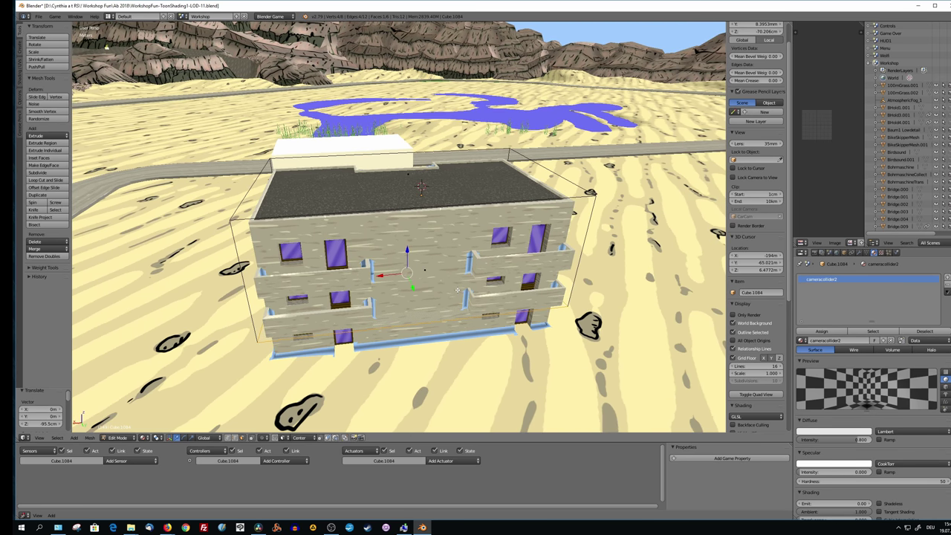
Step: Back in Object Mode, set the collider box's origin to its geometry
{"action": "key", "text": "Tab"}
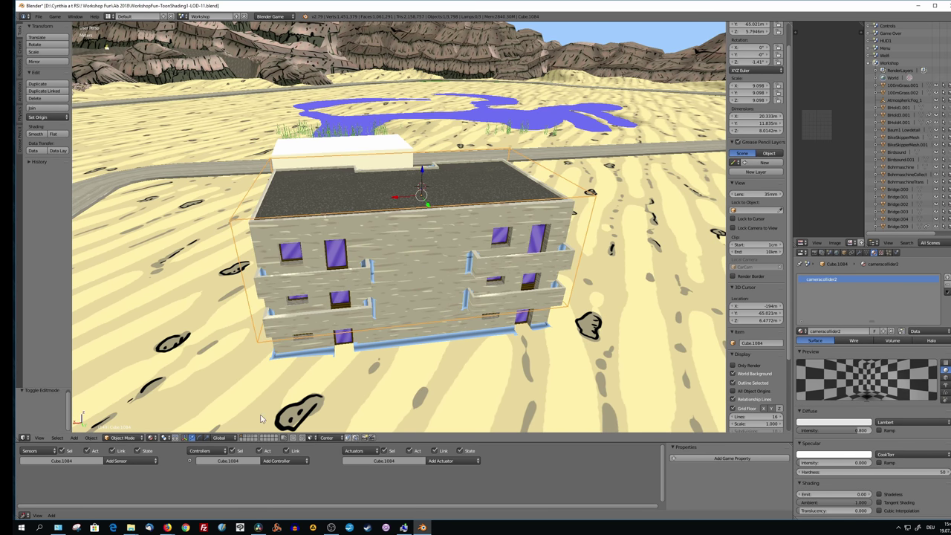
{"action": "left_click", "coordinate": [91, 438]}
{"action": "mouse_move", "coordinate": [108, 405]}
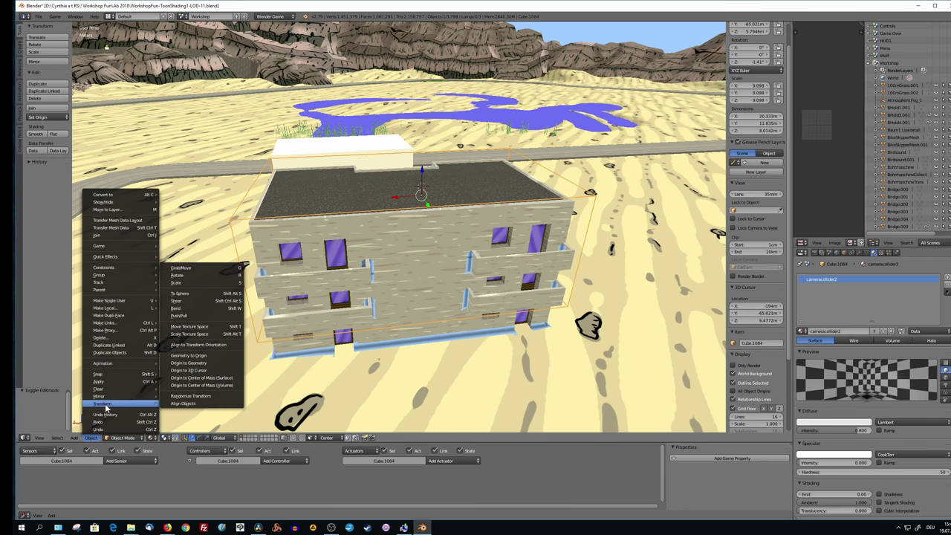
{"action": "left_click", "coordinate": [194, 362]}
{"action": "middle_click_drag", "start_coordinate": [335, 274], "coordinate": [373, 261]}
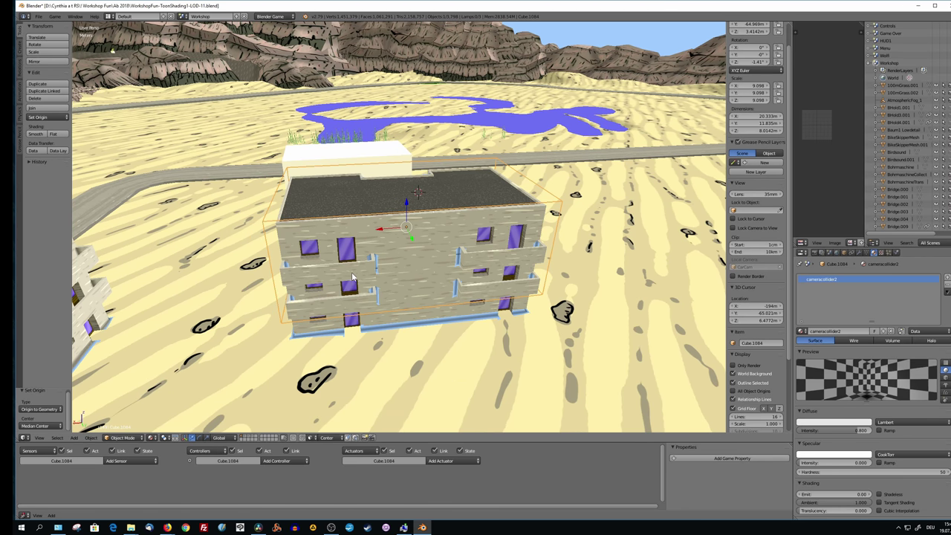
Step: Apply rotation and scale to the box so its scale reads 1.000, and enlarge the Logic Editor
{"action": "key", "text": "ctrl+a"}
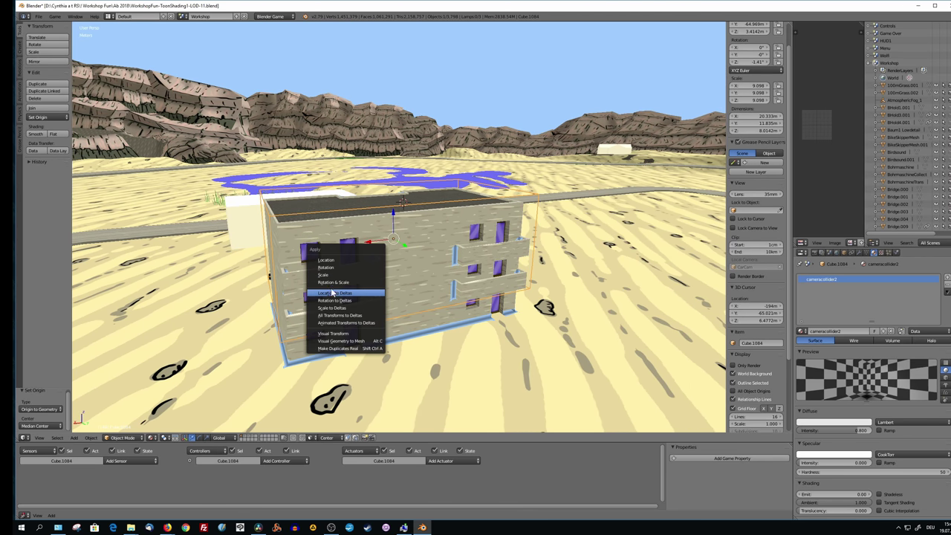
{"action": "left_click", "coordinate": [335, 286]}
{"action": "mouse_move", "coordinate": [335, 287]}
{"action": "middle_mouse_down"}
{"action": "mouse_move", "coordinate": [414, 269]}
{"action": "mouse_move", "coordinate": [303, 290]}
{"action": "mouse_move", "coordinate": [495, 353]}
{"action": "middle_mouse_up"}
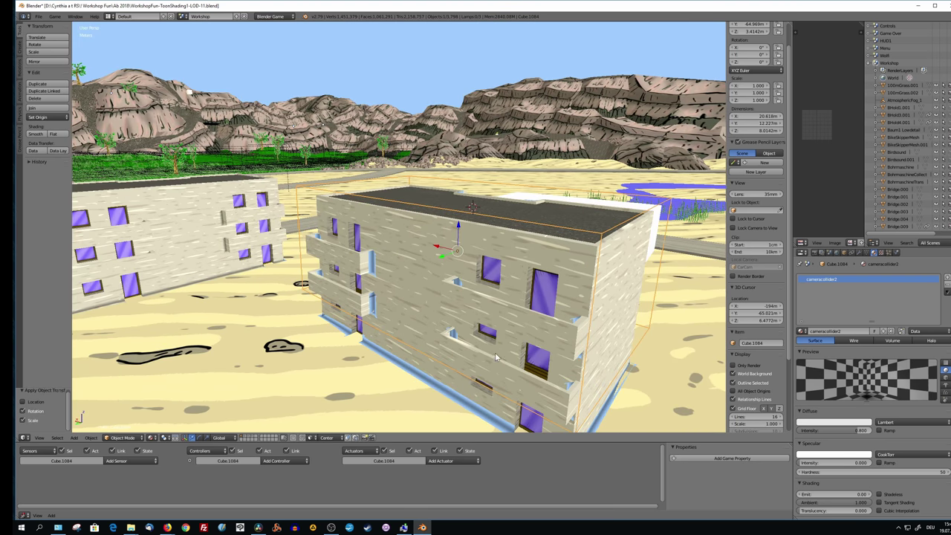
{"action": "scroll", "coordinate": [442, 275], "scroll_direction": "up", "scroll_amount": 3}
{"action": "mouse_move", "coordinate": [442, 275]}
{"action": "middle_mouse_down"}
{"action": "mouse_move", "coordinate": [437, 290]}
{"action": "mouse_move", "coordinate": [572, 446]}
{"action": "middle_mouse_up"}
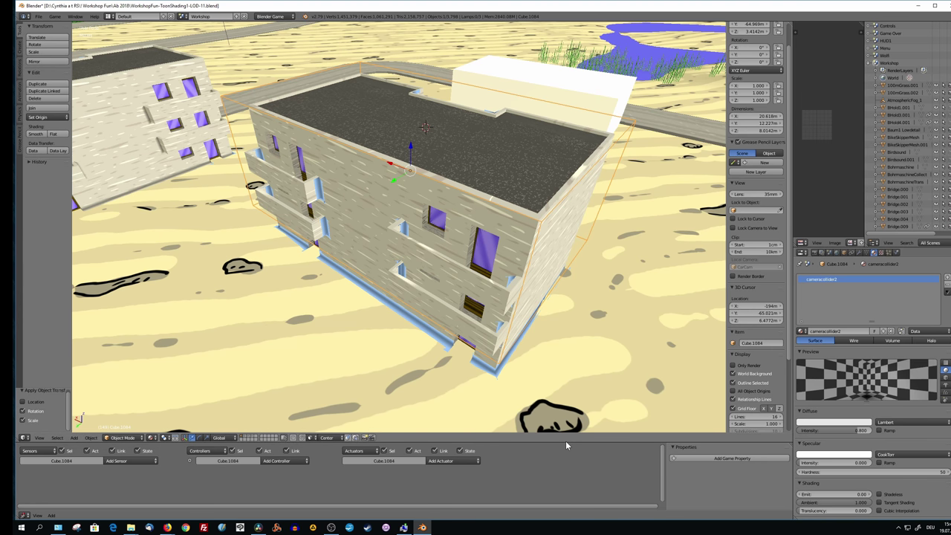
{"action": "left_click_drag", "start_coordinate": [566, 442], "coordinate": [568, 355]}
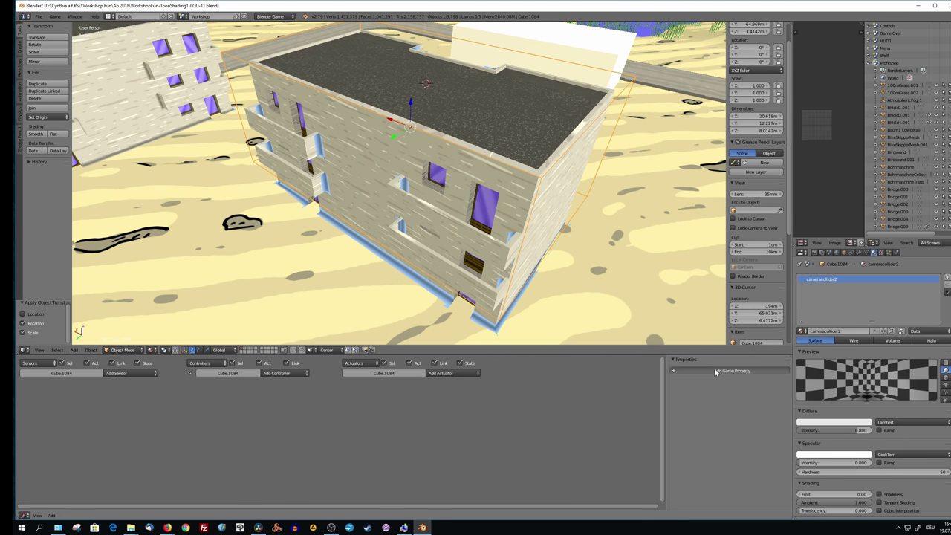
Step: Add a Float game property 'collide' with value 0.000 to collider box Cube.1084
{"action": "left_click", "coordinate": [714, 369]}
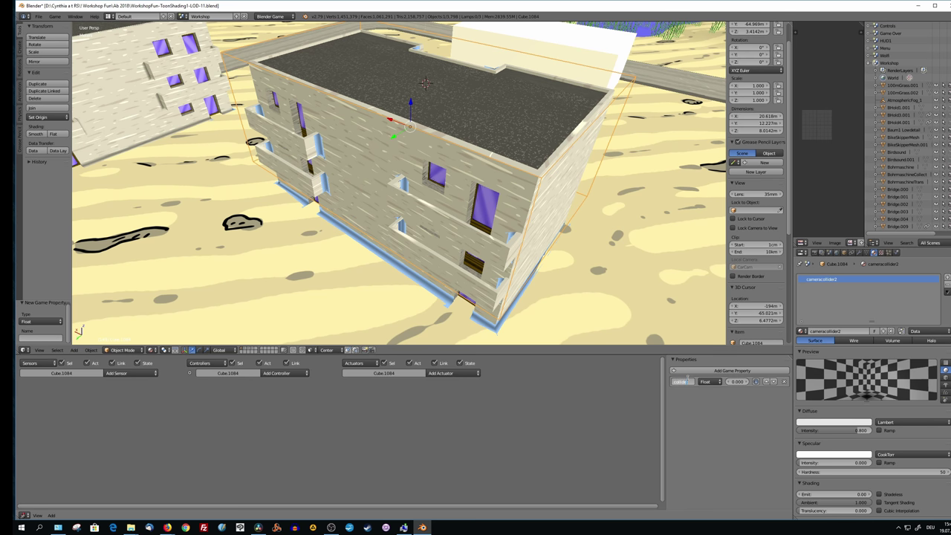
{"action": "scroll", "coordinate": [550, 169], "scroll_direction": "down", "scroll_amount": 3}
{"action": "scroll", "coordinate": [550, 169], "scroll_direction": "down", "scroll_amount": 2}
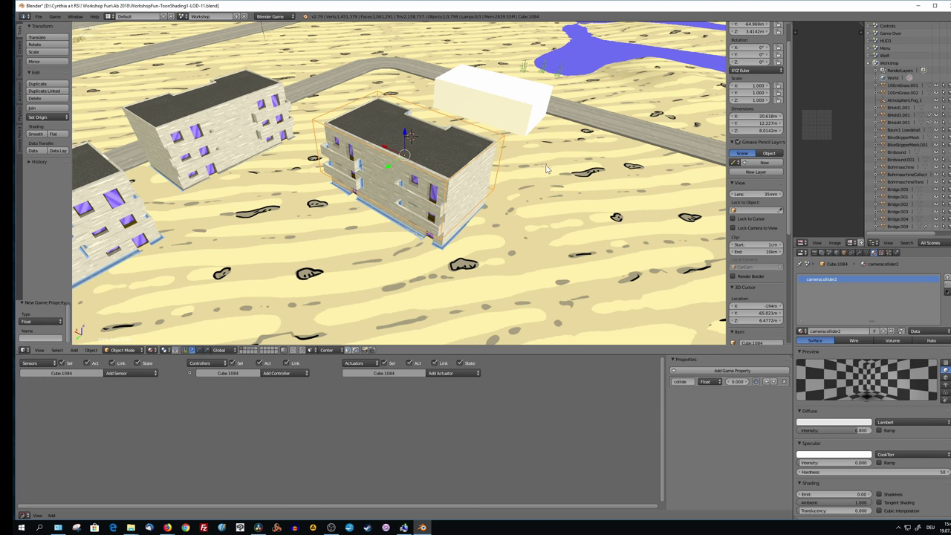
{"action": "scroll", "coordinate": [507, 171], "scroll_direction": "down", "scroll_amount": 1}
{"action": "scroll", "coordinate": [506, 171], "scroll_direction": "down", "scroll_amount": 2}
{"action": "scroll", "coordinate": [507, 171], "scroll_direction": "down", "scroll_amount": 1}
{"action": "scroll", "coordinate": [506, 171], "scroll_direction": "down", "scroll_amount": 1}
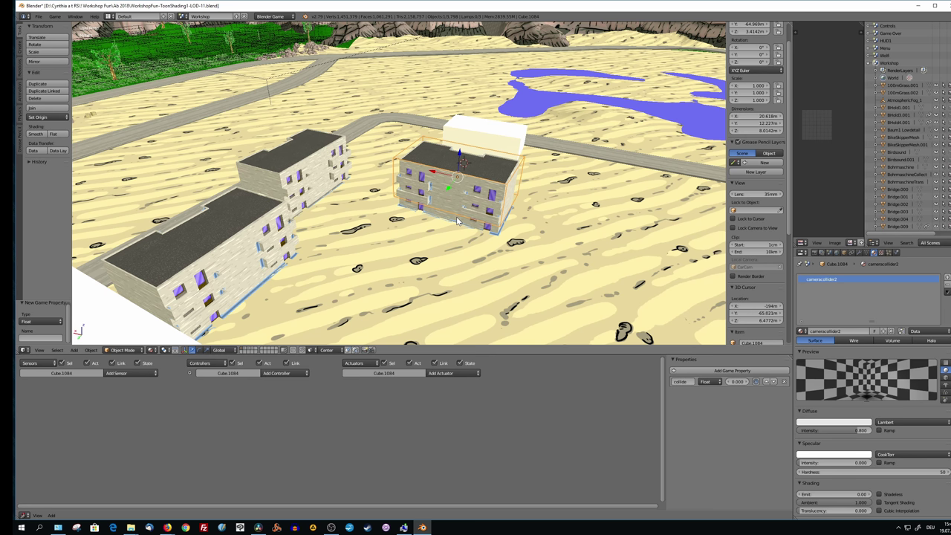
Step: Give the building House5.002 a game property named 'collide'
{"action": "right_click", "coordinate": [456, 222]}
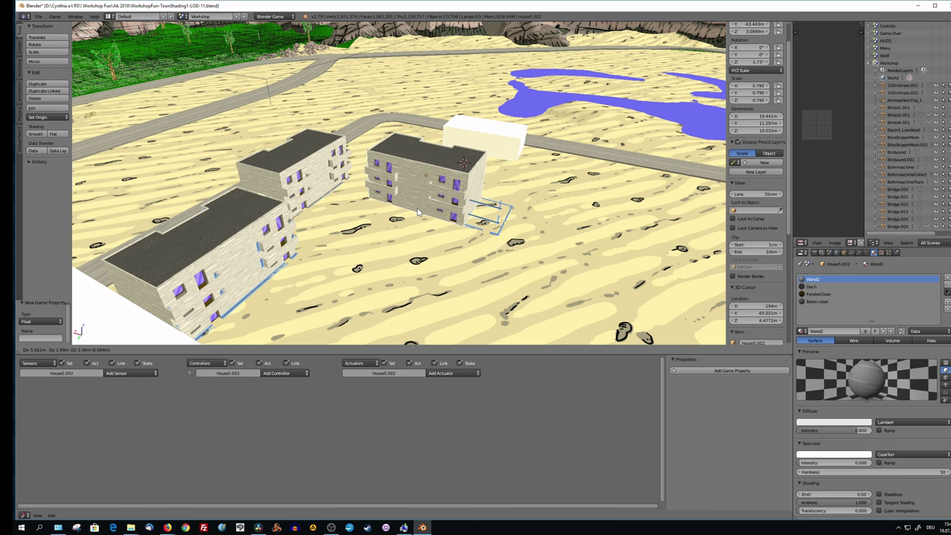
{"action": "left_click", "coordinate": [697, 371]}
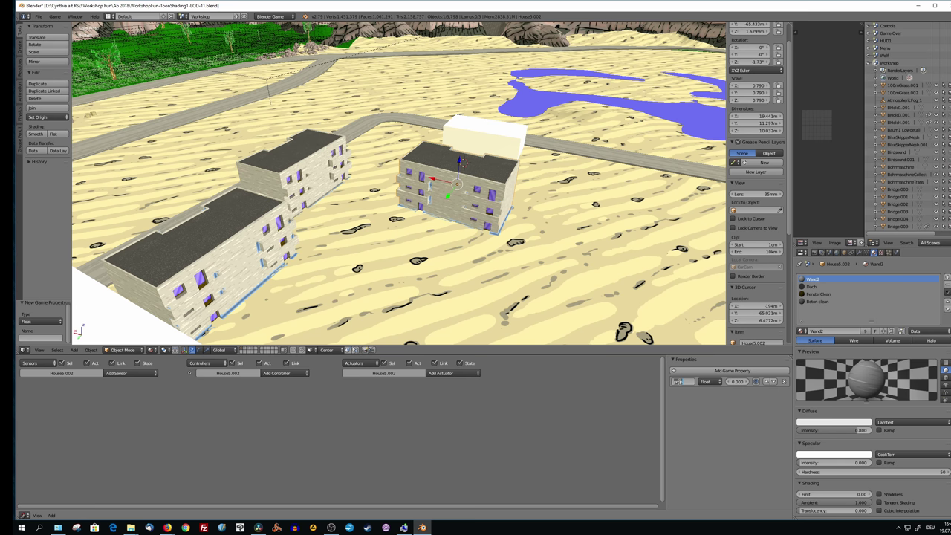
{"action": "type", "text": "collide"}
{"action": "key", "text": "Return"}
{"action": "scroll", "coordinate": [512, 236], "scroll_direction": "down", "scroll_amount": 2}
{"action": "scroll", "coordinate": [512, 236], "scroll_direction": "down", "scroll_amount": 2}
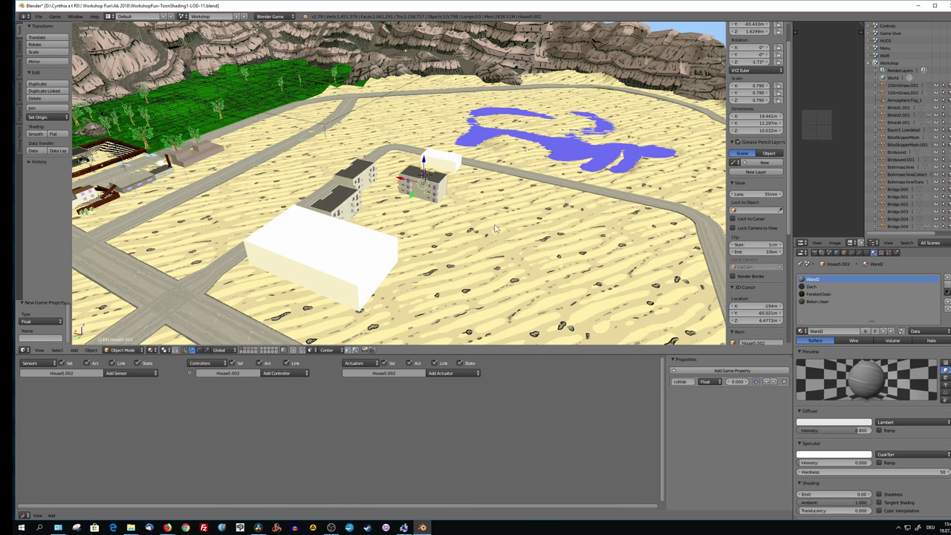
Step: Check the 'collide' game property on the sand terrain and the rocky mountain
{"action": "right_click", "coordinate": [459, 220]}
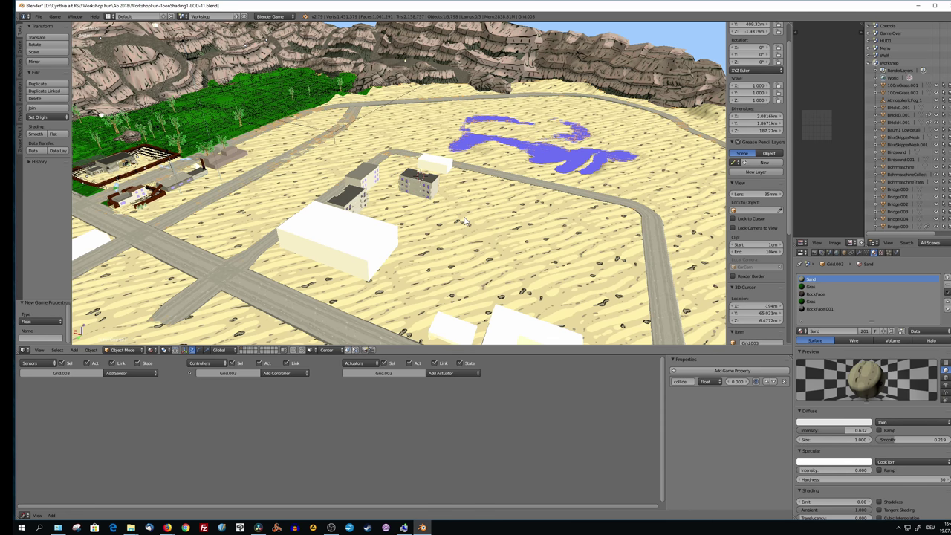
{"action": "key", "text": "p"}
{"action": "key", "text": "Escape"}
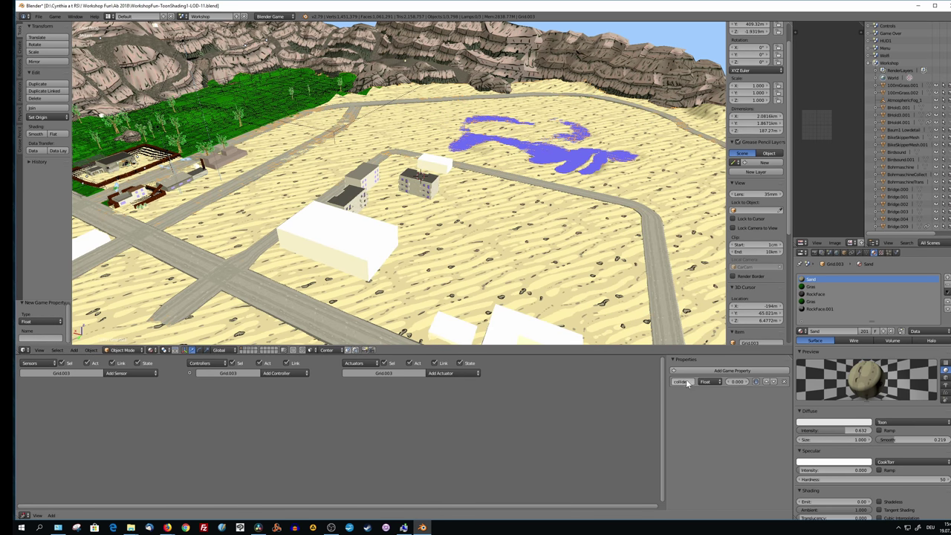
{"action": "right_click", "coordinate": [224, 47]}
{"action": "key", "text": "g"}
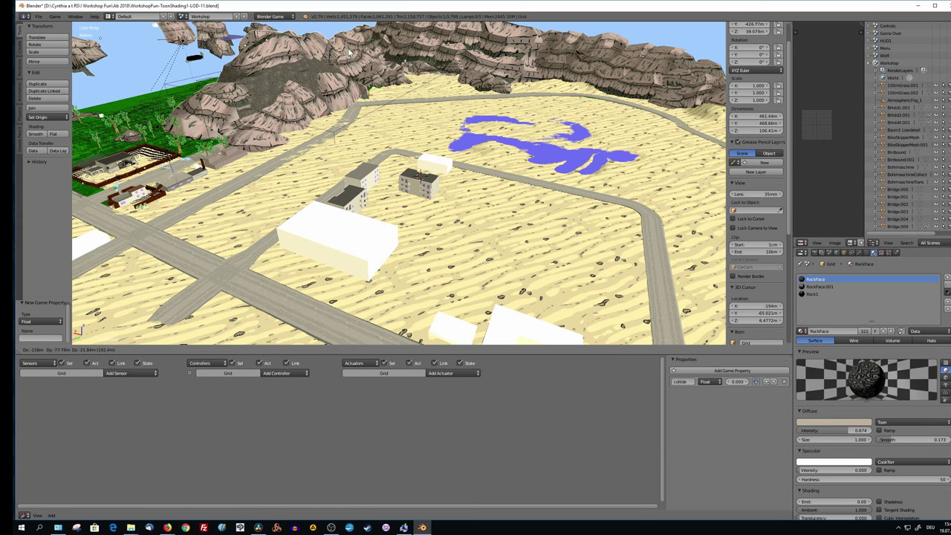
{"action": "left_click", "coordinate": [291, 90]}
{"action": "scroll", "coordinate": [291, 89], "scroll_direction": "down", "scroll_amount": 1}
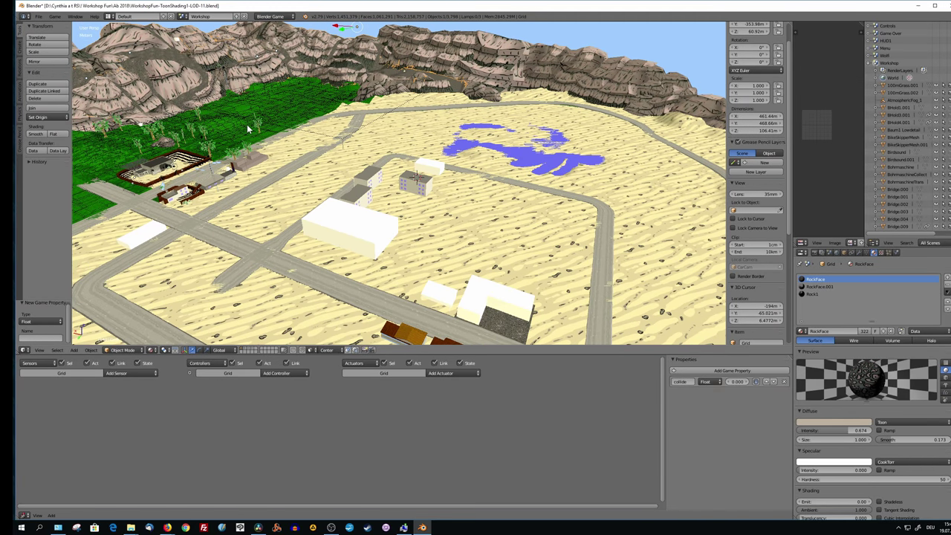
{"action": "scroll", "coordinate": [249, 129], "scroll_direction": "up", "scroll_amount": 2}
Step: Check the 'collide' game property on a tree beside the wooden compound
{"action": "middle_click_drag", "start_coordinate": [188, 131], "coordinate": [553, 111]}
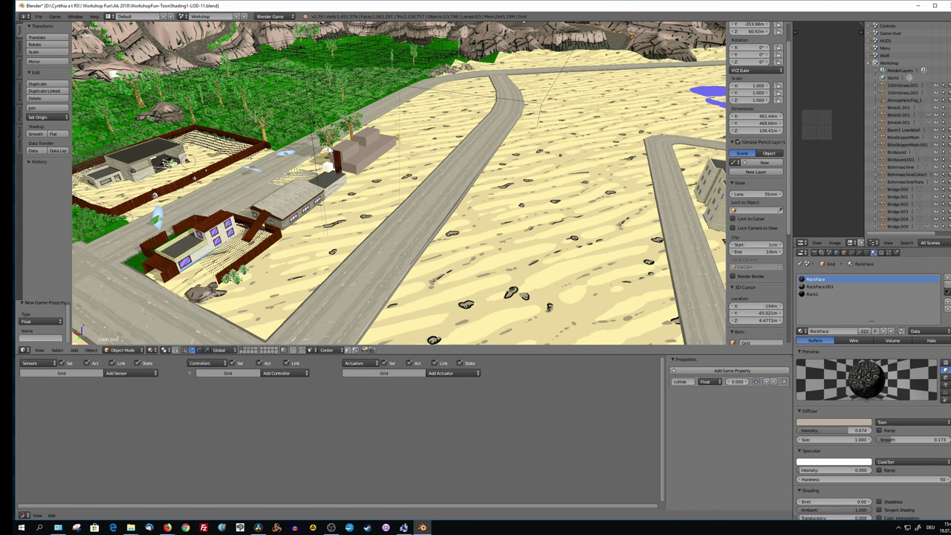
{"action": "right_click", "coordinate": [276, 139]}
{"action": "key", "text": "g"}
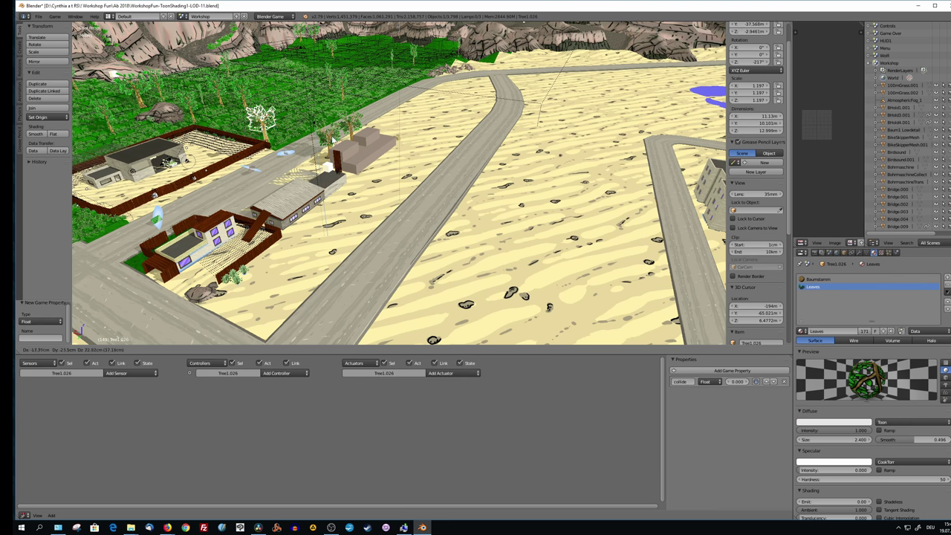
{"action": "right_click", "coordinate": [301, 107]}
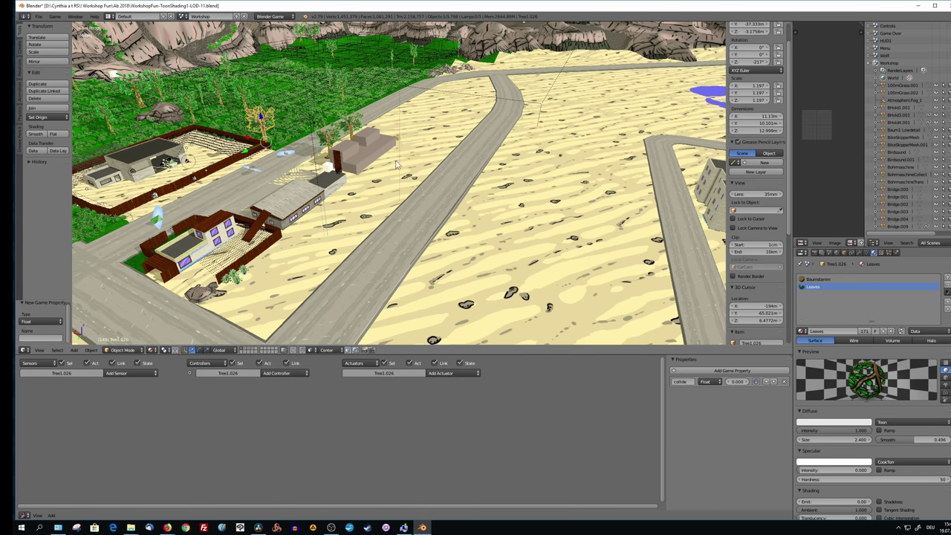
Step: Check the apartment building's collider box property, then view more of the town
{"action": "middle_click_drag", "start_coordinate": [399, 166], "coordinate": [571, 219]}
{"action": "scroll", "coordinate": [571, 219], "scroll_direction": "up", "scroll_amount": 10}
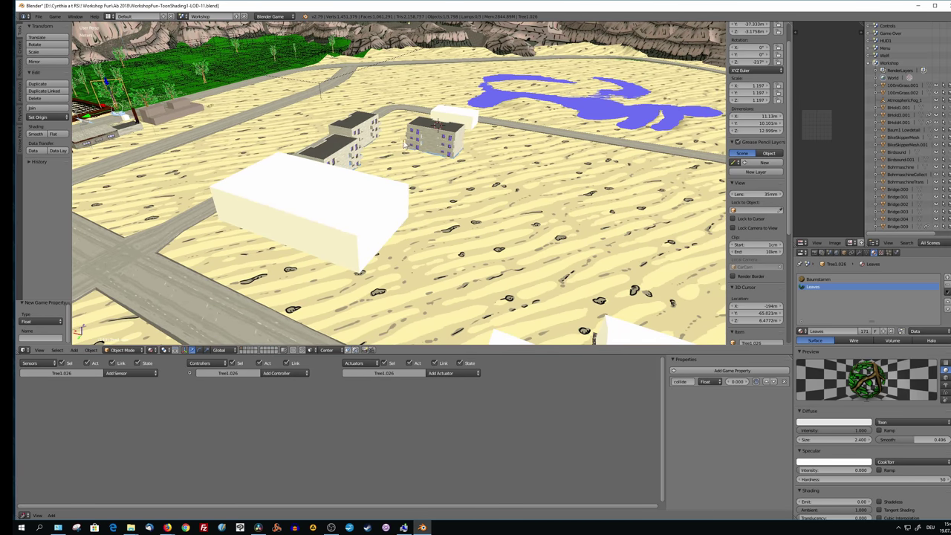
{"action": "scroll", "coordinate": [399, 217], "scroll_direction": "up", "scroll_amount": 3}
{"action": "scroll", "coordinate": [423, 154], "scroll_direction": "up", "scroll_amount": 3}
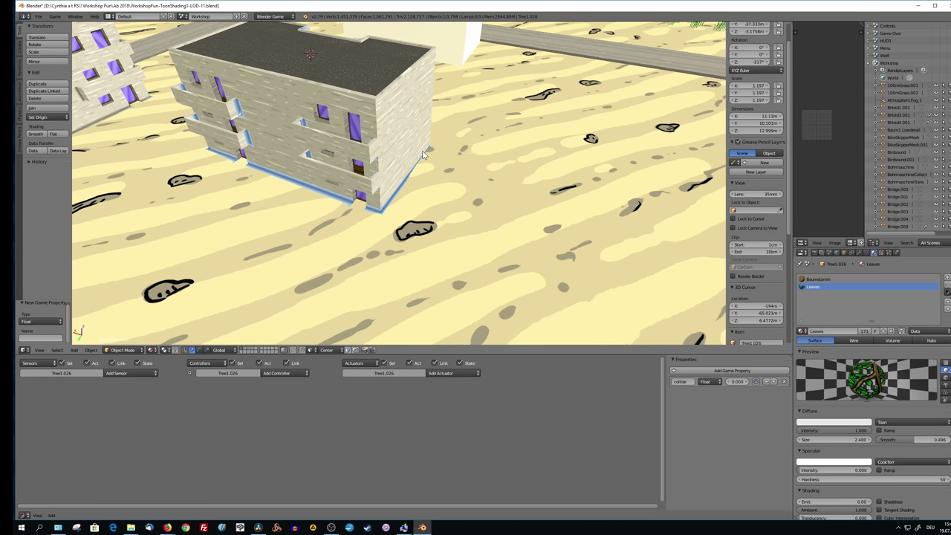
{"action": "right_click", "coordinate": [354, 113]}
{"action": "scroll", "coordinate": [407, 113], "scroll_direction": "down", "scroll_amount": 5}
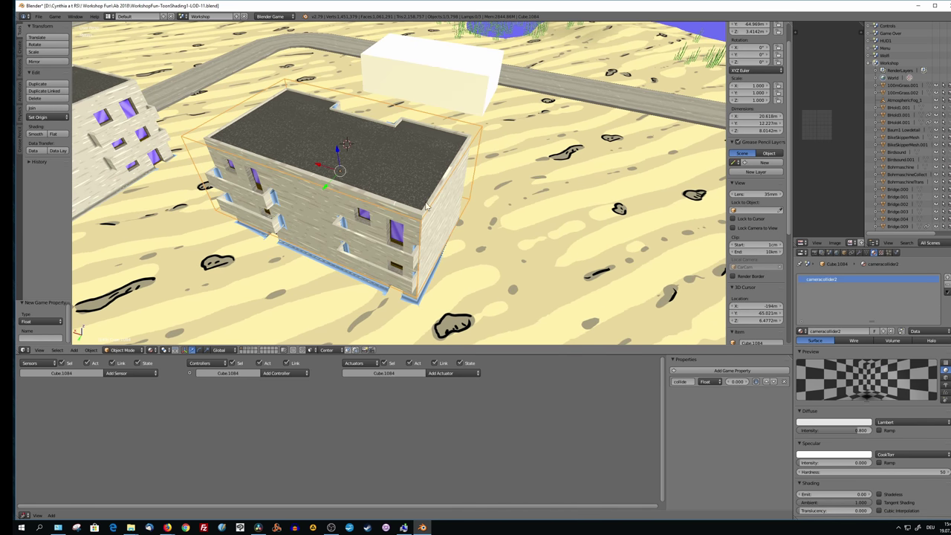
{"action": "middle_click_drag", "start_coordinate": [409, 141], "coordinate": [410, 192]}
{"action": "scroll", "coordinate": [411, 192], "scroll_direction": "down", "scroll_amount": 2}
{"action": "scroll", "coordinate": [416, 197], "scroll_direction": "up", "scroll_amount": 3}
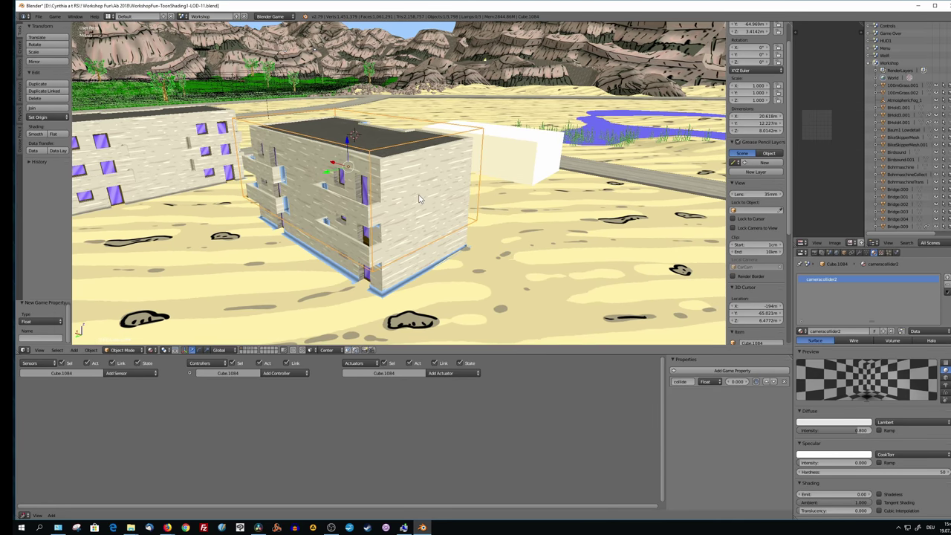
{"action": "scroll", "coordinate": [418, 197], "scroll_direction": "down", "scroll_amount": 1}
{"action": "scroll", "coordinate": [419, 199], "scroll_direction": "down", "scroll_amount": 2}
{"action": "mouse_move", "coordinate": [418, 199]}
{"action": "middle_mouse_down"}
{"action": "mouse_move", "coordinate": [334, 190]}
{"action": "mouse_move", "coordinate": [413, 158]}
{"action": "mouse_move", "coordinate": [253, 159]}
{"action": "mouse_move", "coordinate": [286, 178]}
{"action": "middle_mouse_up"}
{"action": "scroll", "coordinate": [335, 190], "scroll_direction": "down", "scroll_amount": 2}
{"action": "scroll", "coordinate": [221, 159], "scroll_direction": "up", "scroll_amount": 3}
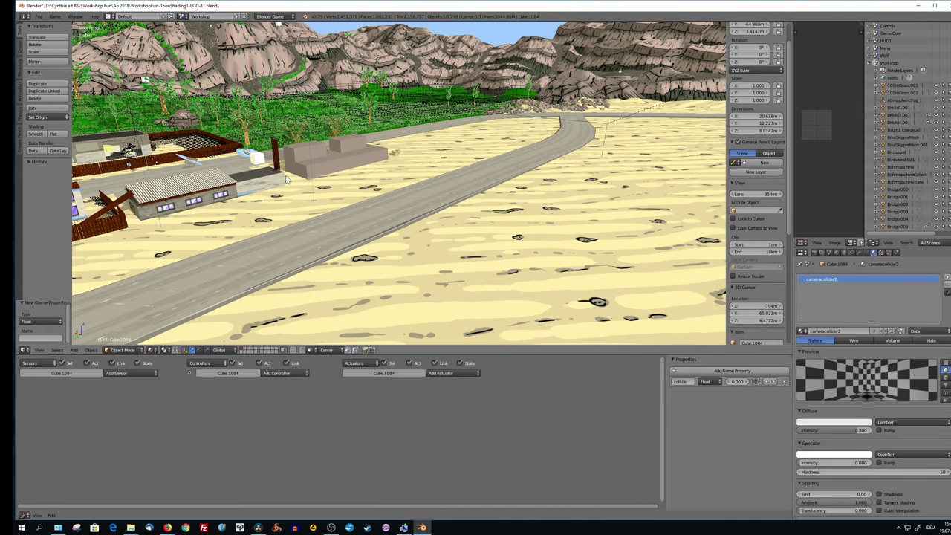
Step: Select CarCam, enlarge the Logic Editor, and add a Collision sensor for the 'collide' property
{"action": "right_click", "coordinate": [182, 154]}
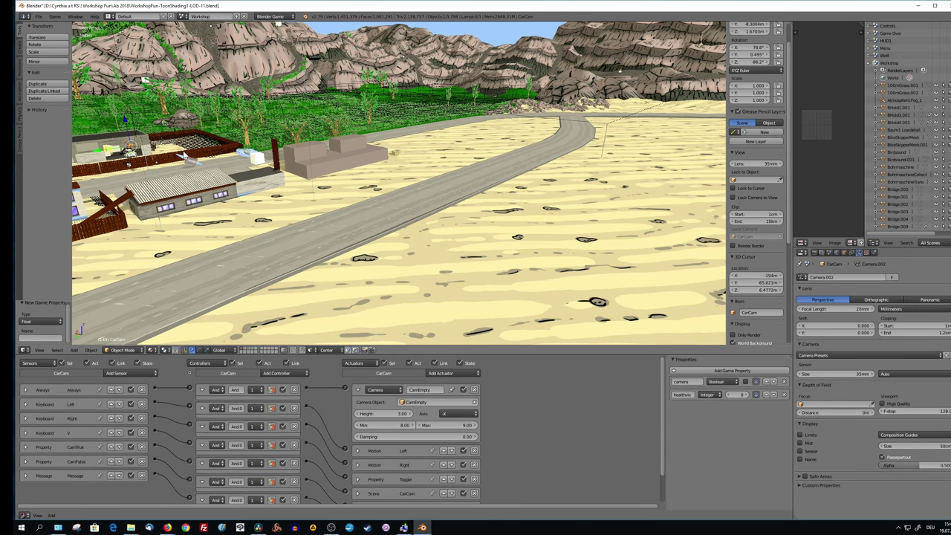
{"action": "key", "text": "KP_Decimal"}
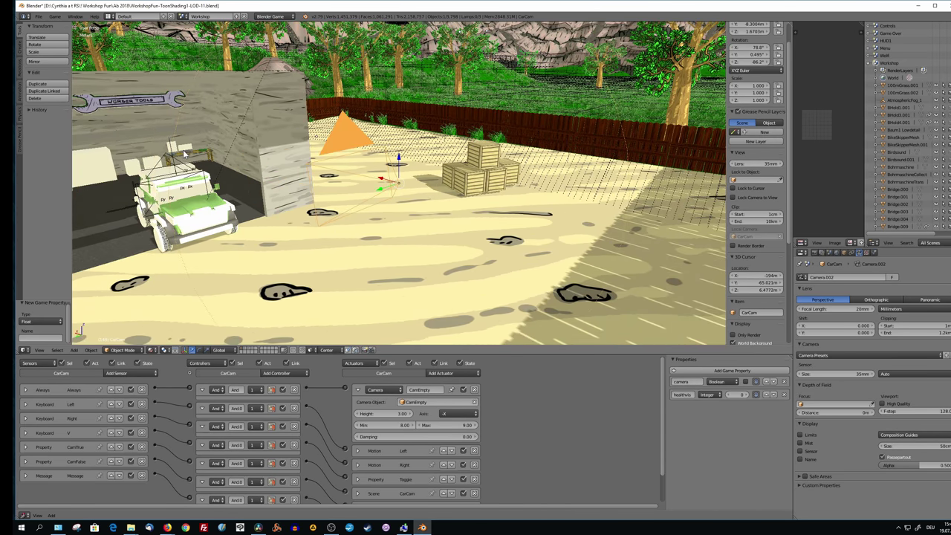
{"action": "mouse_move", "coordinate": [332, 170]}
{"action": "middle_mouse_down"}
{"action": "mouse_move", "coordinate": [336, 216]}
{"action": "mouse_move", "coordinate": [498, 376]}
{"action": "middle_mouse_up"}
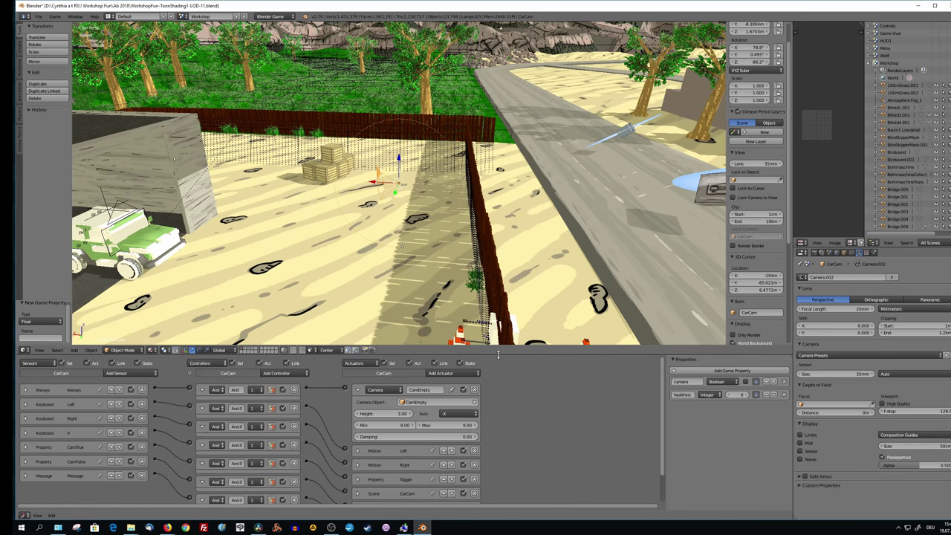
{"action": "left_click_drag", "start_coordinate": [499, 350], "coordinate": [502, 327]}
{"action": "left_click_drag", "start_coordinate": [502, 286], "coordinate": [502, 215]}
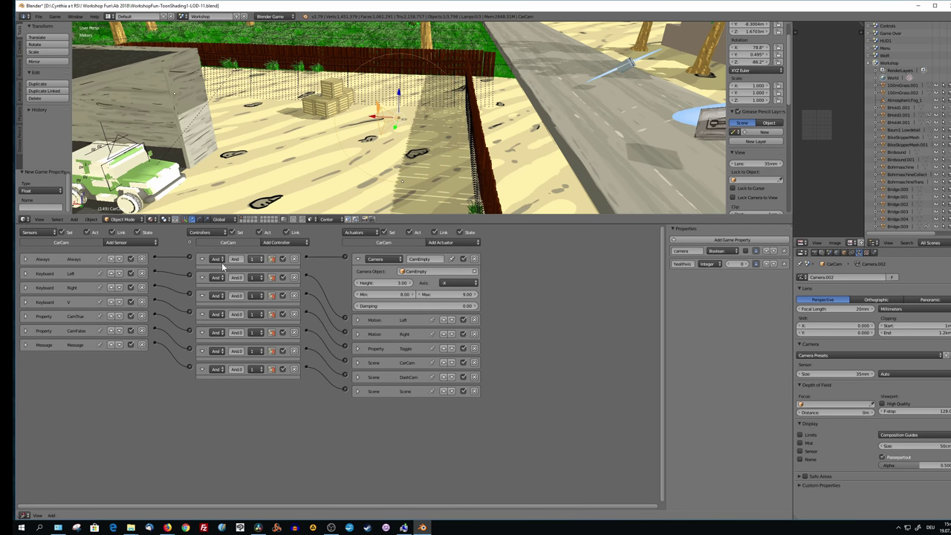
{"action": "left_click", "coordinate": [131, 242]}
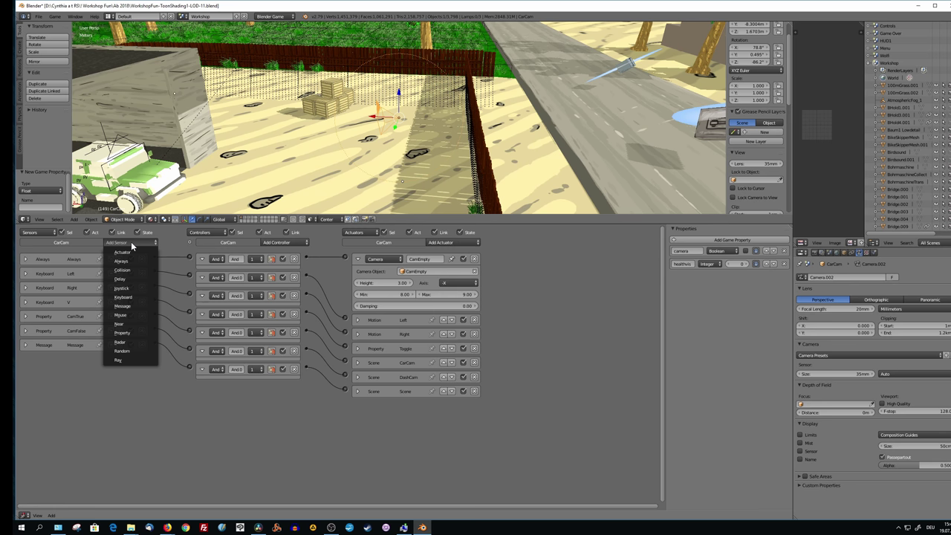
{"action": "key", "text": "c"}
{"action": "type", "text": "collide"}
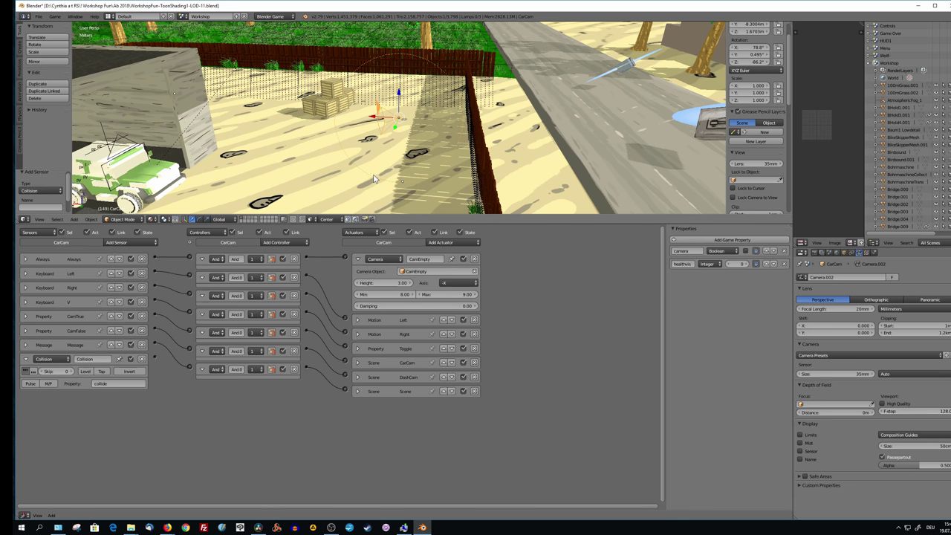
Step: Confirm the sand terrain's game property name is 'collide', then reselect CarCam
{"action": "right_click", "coordinate": [303, 192]}
{"action": "left_click", "coordinate": [679, 250]}
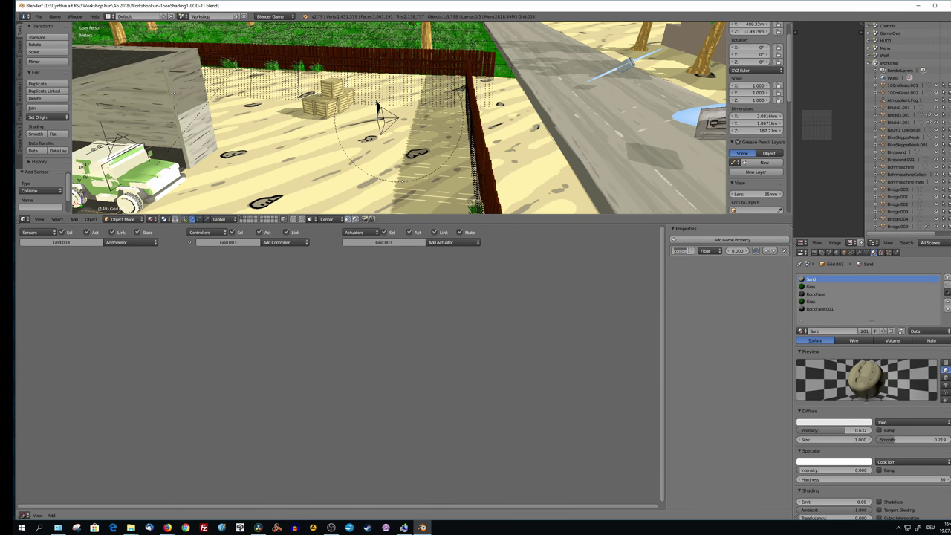
{"action": "key", "text": "Return"}
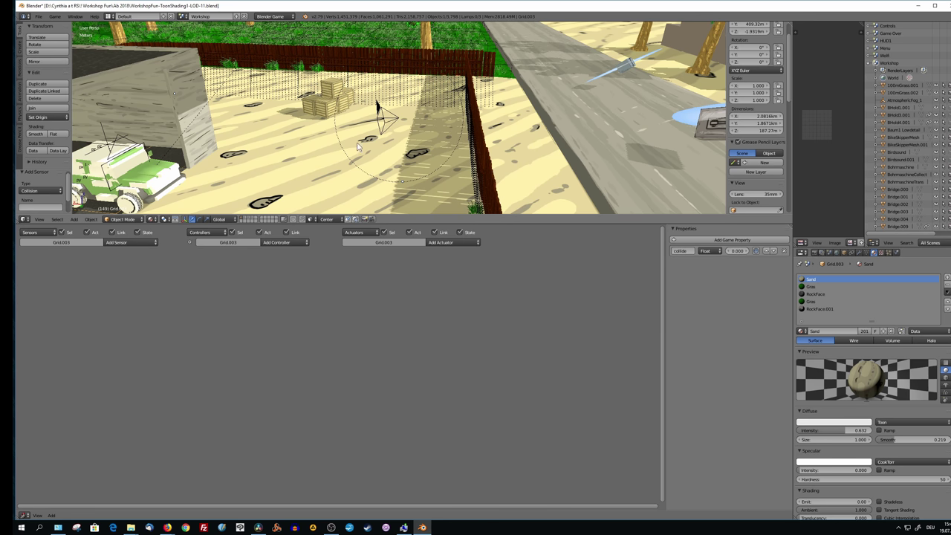
{"action": "right_click", "coordinate": [379, 125]}
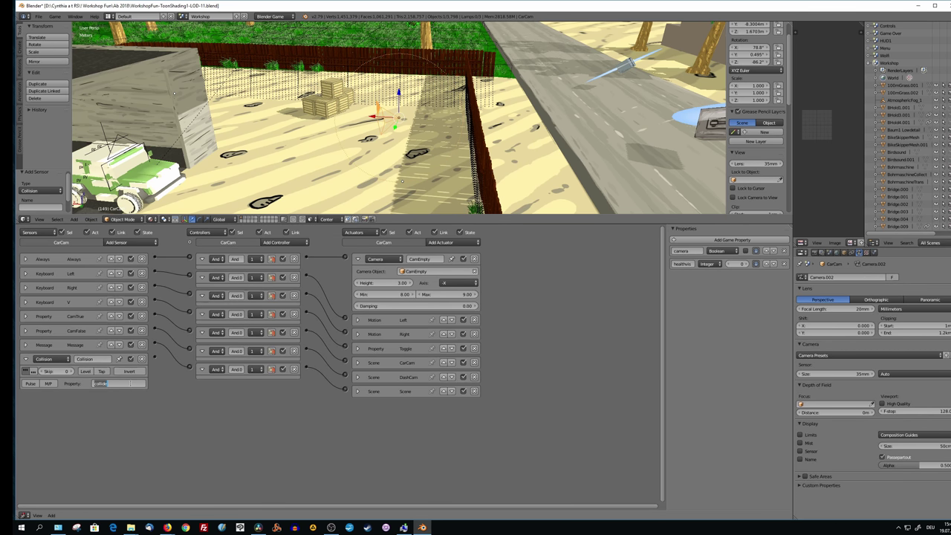
Step: Add a Motion actuator to CarCam and wire the Collision sensor to it through an And controller
{"action": "left_click", "coordinate": [458, 241]}
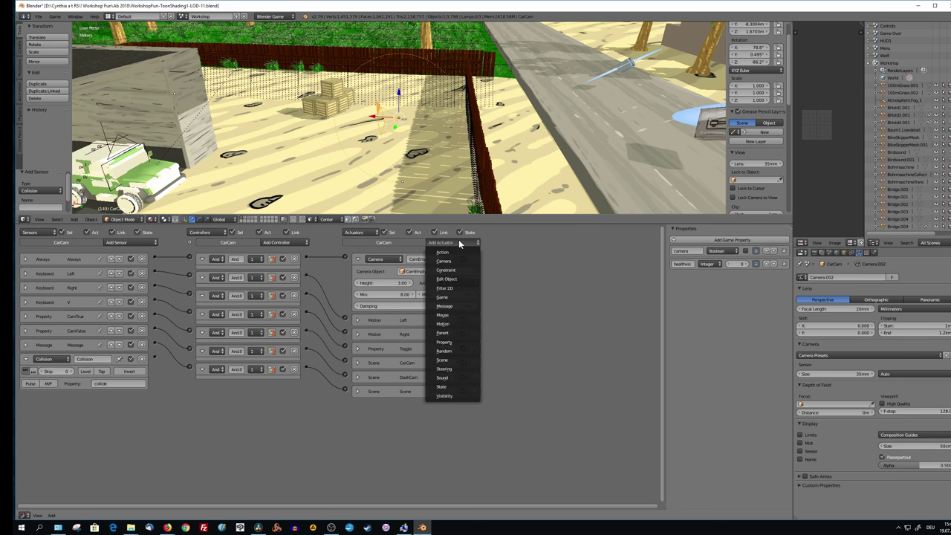
{"action": "left_click", "coordinate": [448, 324]}
{"action": "left_click_drag", "start_coordinate": [155, 359], "coordinate": [344, 403]}
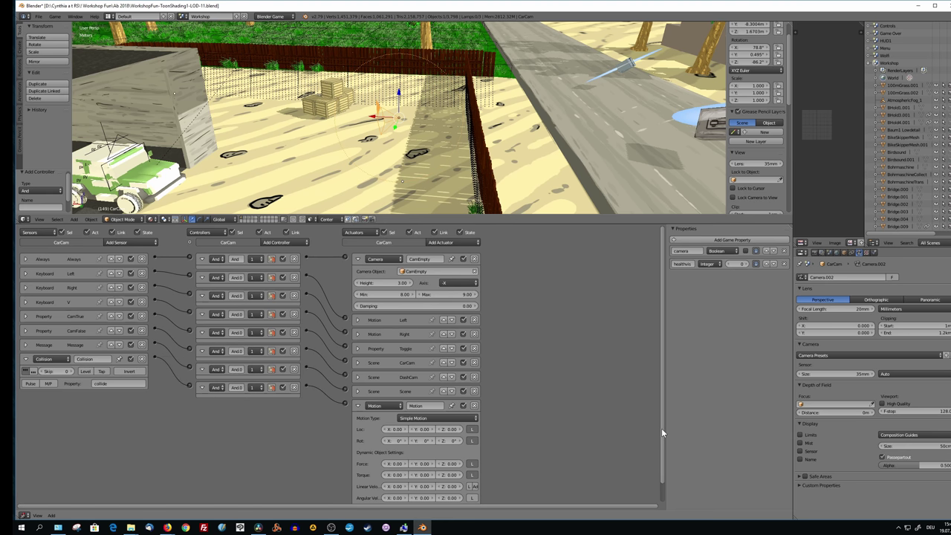
Step: Rename the Collision sensor to 'camcollision'
{"action": "scroll", "coordinate": [662, 428], "scroll_direction": "down", "scroll_amount": 1}
{"action": "left_click", "coordinate": [109, 339]}
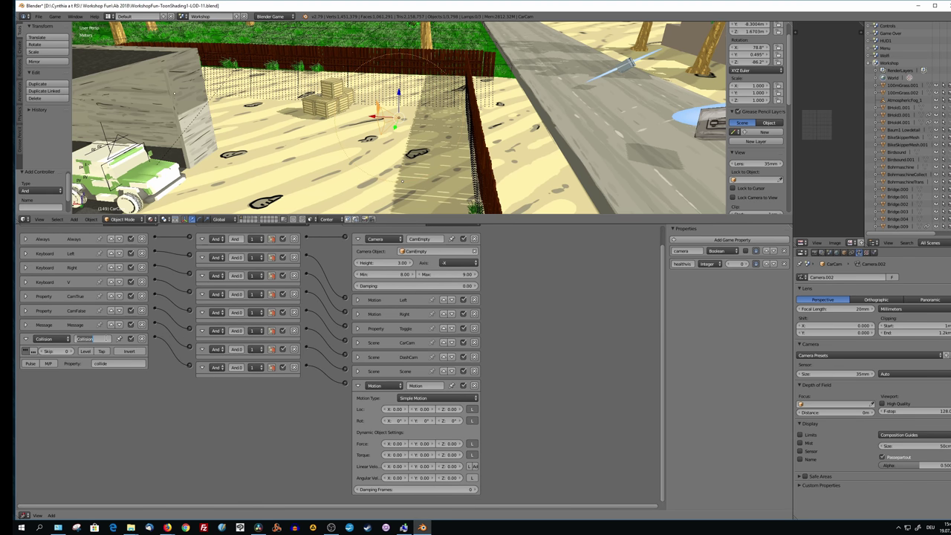
{"action": "left_click", "coordinate": [120, 398]}
{"action": "left_click", "coordinate": [115, 340]}
{"action": "type", "text": "co"}
{"action": "key", "text": "Return"}
Step: Set the Motion actuator's Z linear velocity to 5.00
{"action": "left_click", "coordinate": [448, 466]}
{"action": "type", "text": "5"}
{"action": "key", "text": "Return"}
{"action": "left_click", "coordinate": [424, 466]}
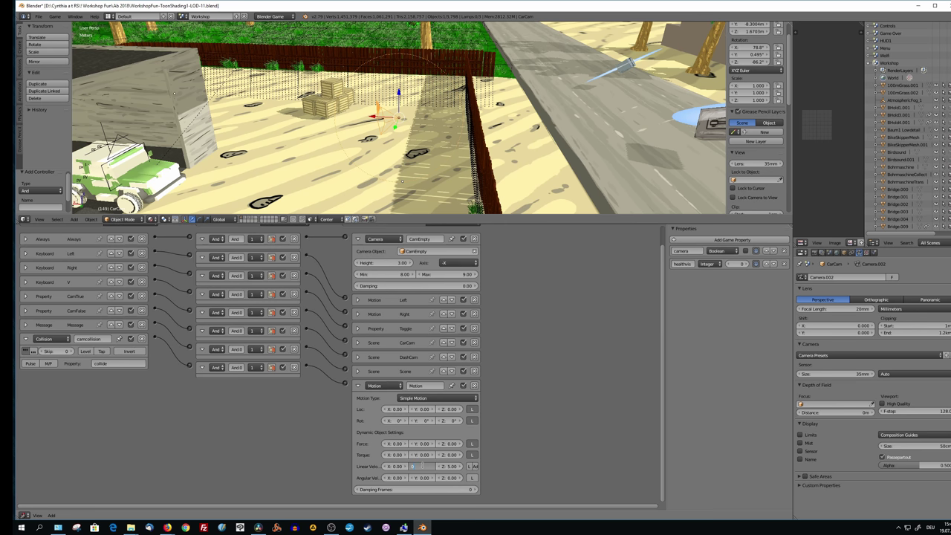
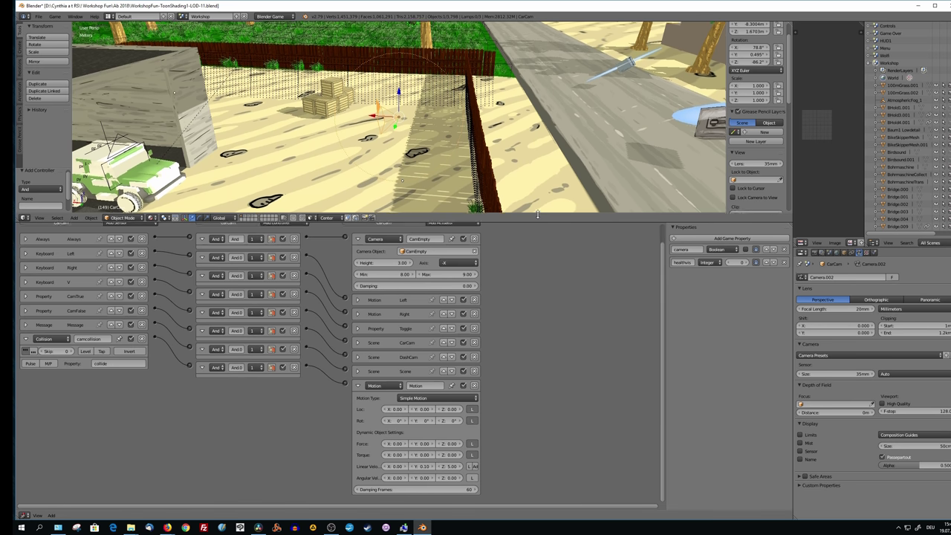
Step: Enlarge the 3D view over the Logic Editor and orbit it to look down on the level
{"action": "mouse_move", "coordinate": [538, 224]}
{"action": "left_mouse_down"}
{"action": "mouse_move", "coordinate": [539, 186]}
{"action": "mouse_move", "coordinate": [569, 451]}
{"action": "left_mouse_up"}
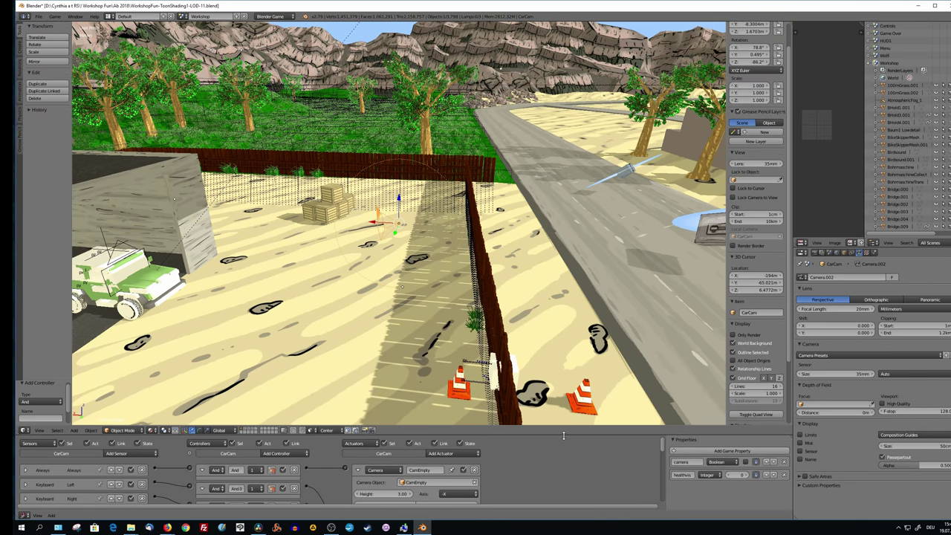
{"action": "mouse_move", "coordinate": [416, 349]}
{"action": "middle_mouse_down"}
{"action": "mouse_move", "coordinate": [396, 287]}
{"action": "mouse_move", "coordinate": [419, 290]}
{"action": "middle_mouse_up"}
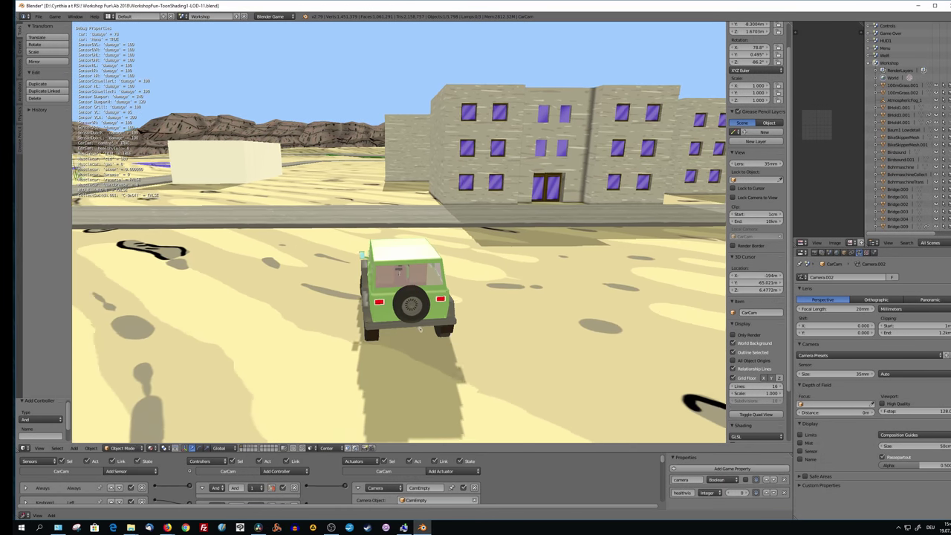
Step: Drive the green jeep forward past the buildings, steering right and then left
{"action": "key", "text": "Up"}
{"action": "key", "text": "Right"}
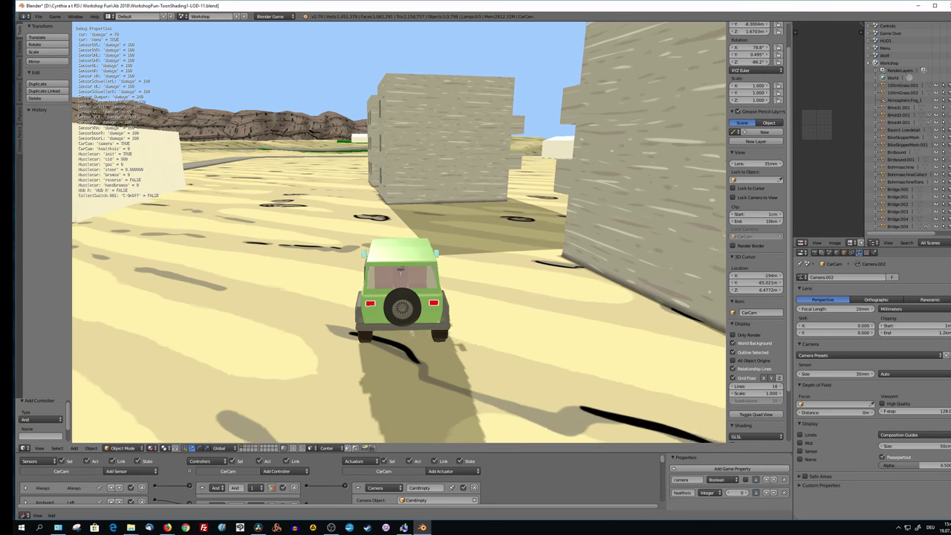
{"action": "key", "text": "Up"}
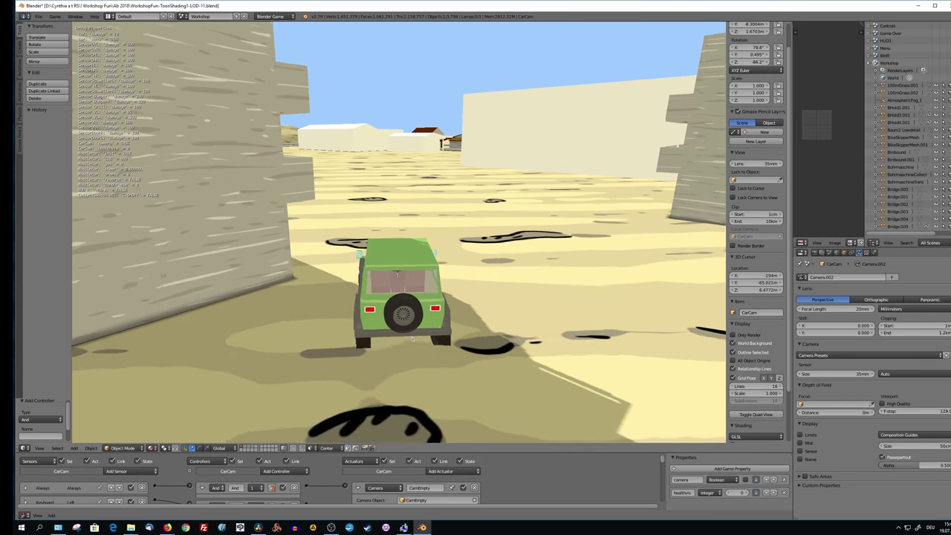
{"action": "key", "text": "Left"}
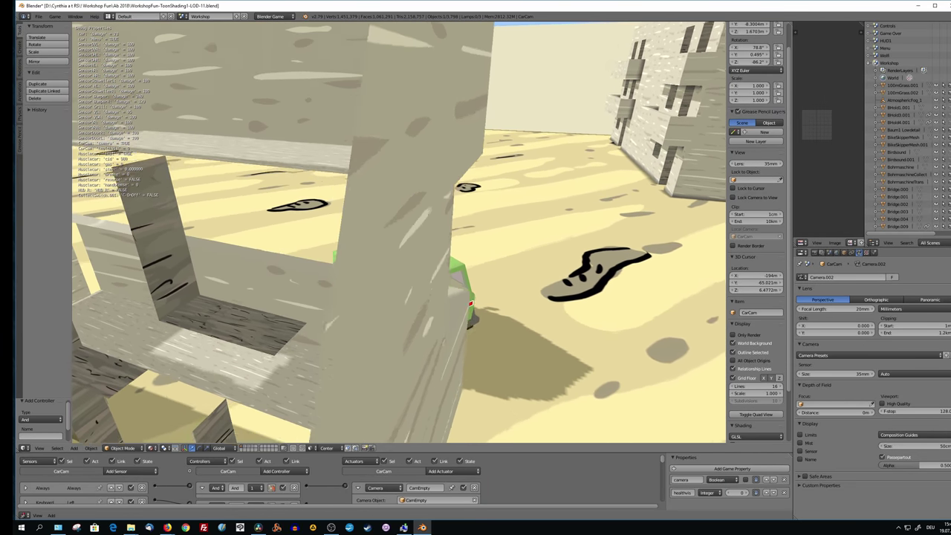
{"action": "key", "text": "Up"}
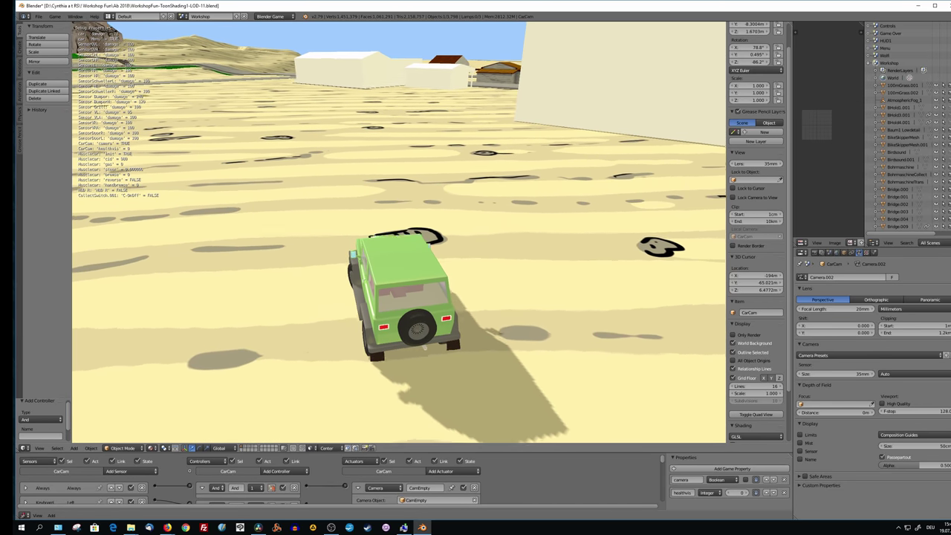
Step: Quit the game from its WORKSHOP FUN menu and orbit around the fenced yard
{"action": "key", "text": "Escape"}
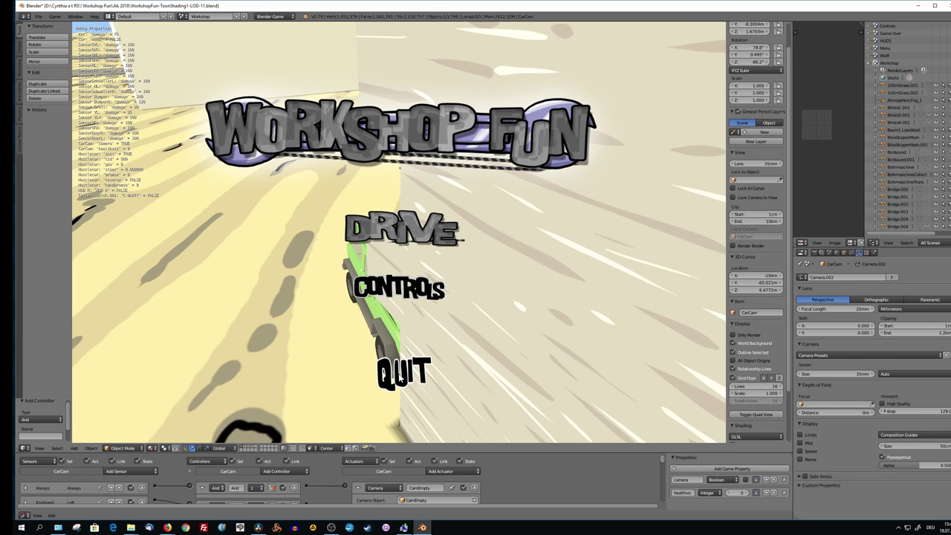
{"action": "left_click", "coordinate": [402, 374]}
{"action": "middle_click_drag", "start_coordinate": [439, 269], "coordinate": [416, 258]}
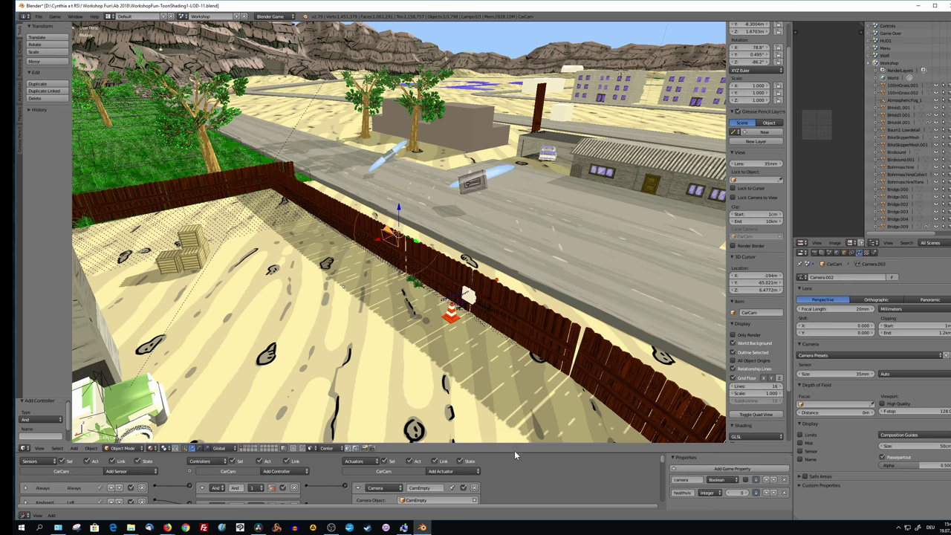
Step: Review the CarCam logic bricks in an enlarged Logic Editor, then restore the 3D view and restart the game
{"action": "left_click_drag", "start_coordinate": [514, 450], "coordinate": [523, 119]}
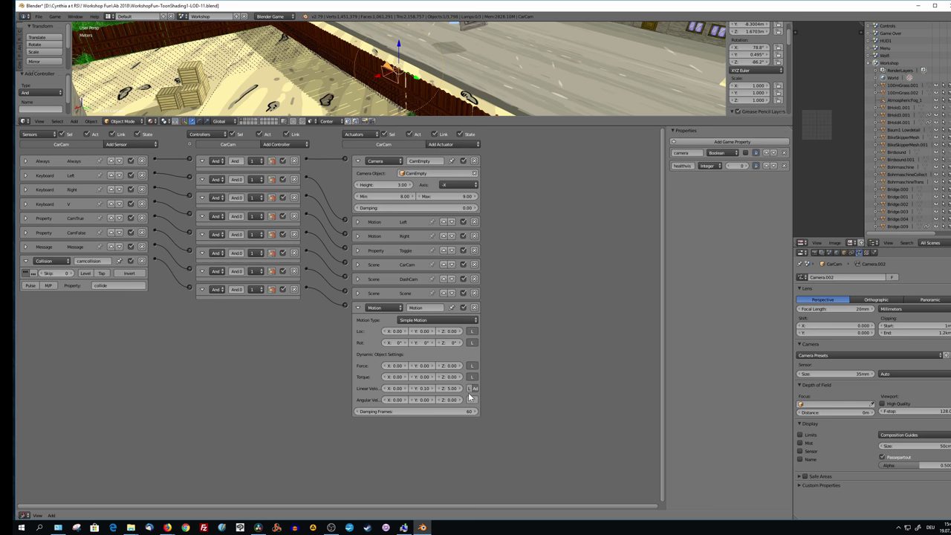
{"action": "left_click_drag", "start_coordinate": [513, 117], "coordinate": [513, 457]}
{"action": "key", "text": "p"}
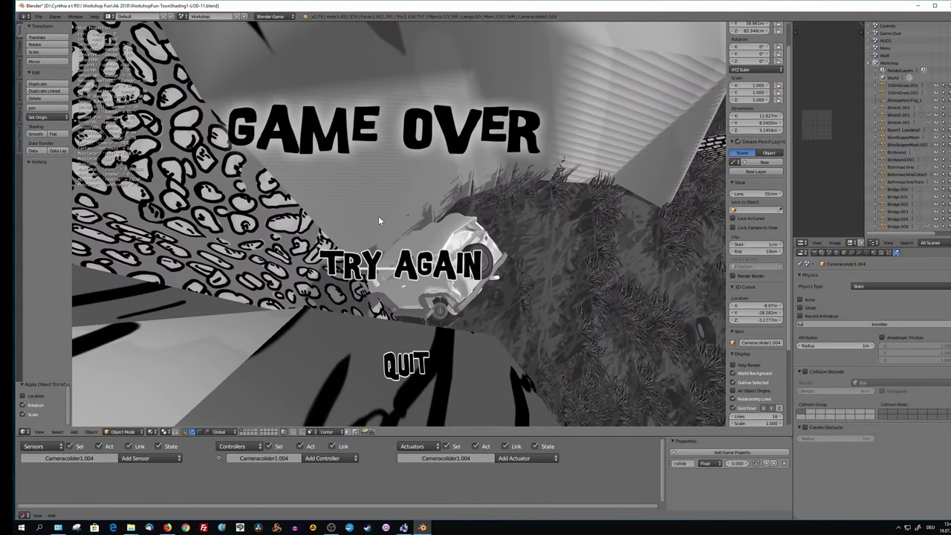
Step: Choose Try Again on the GAME OVER screen
{"action": "left_click", "coordinate": [415, 275]}
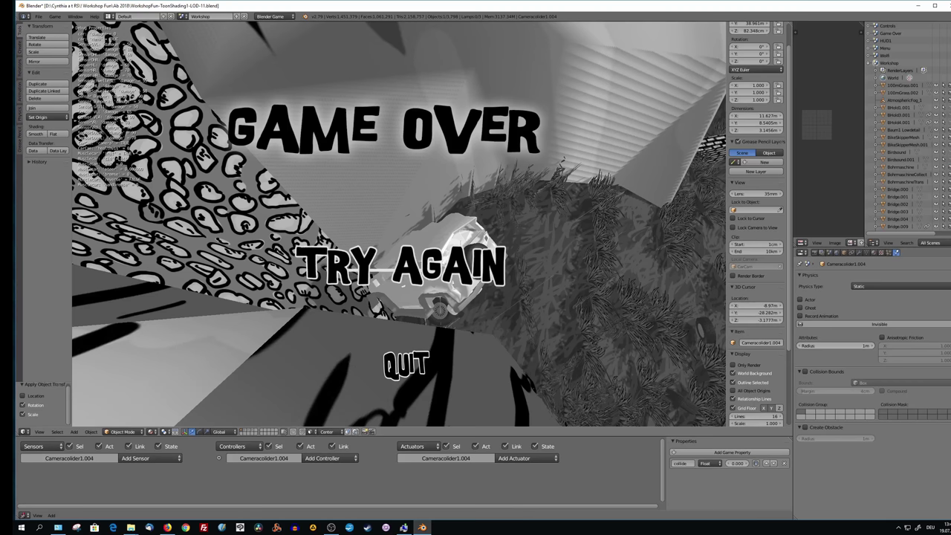